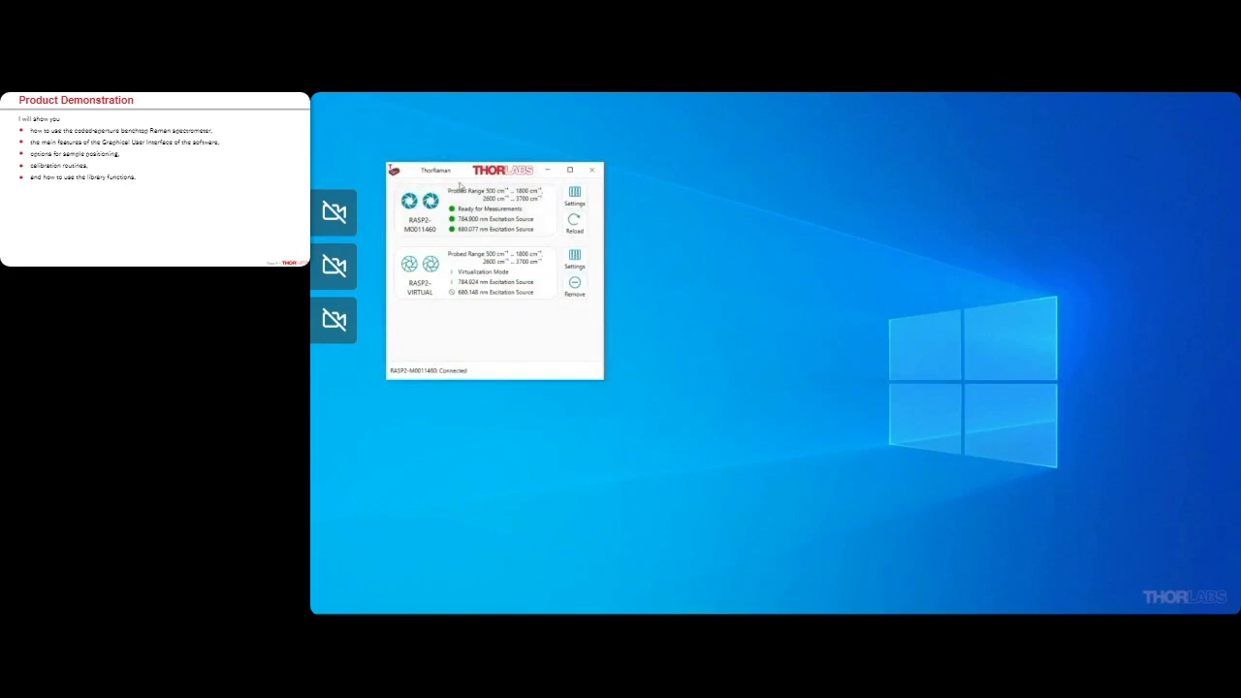
Open the connected spectrometer, enlarge its window, and run a calibration with the polystyrene chip
{"action": "left_click", "coordinate": [477, 209]}
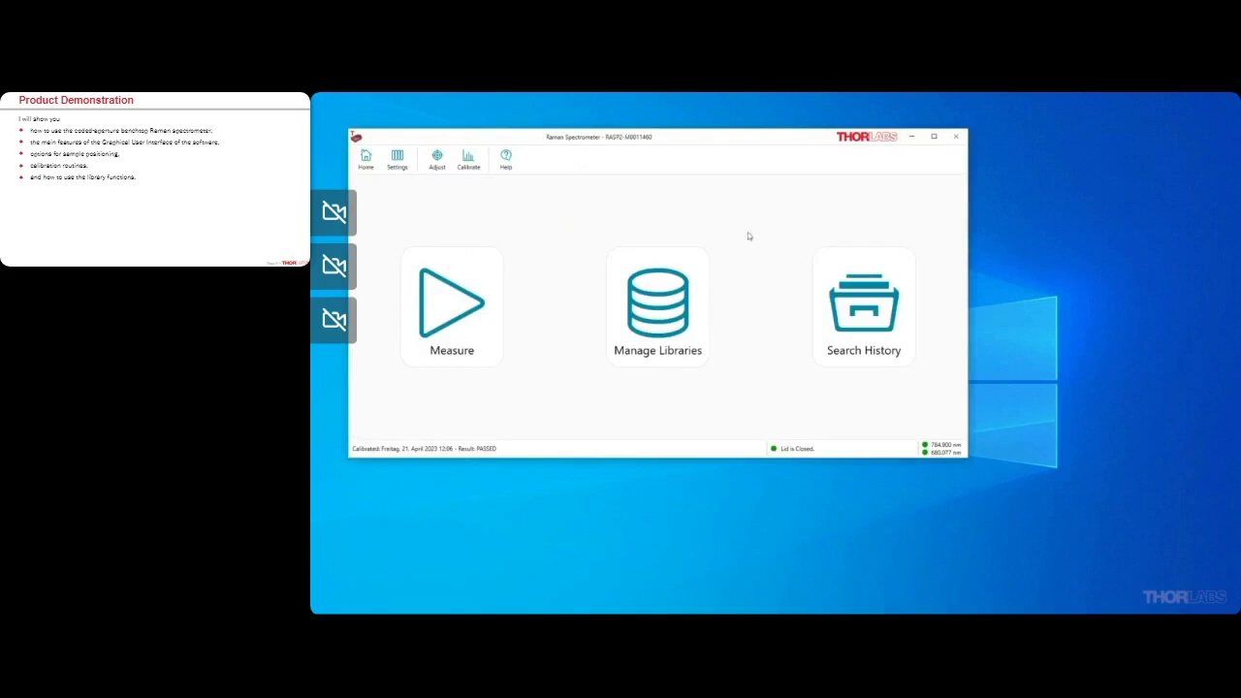
{"action": "left_click_drag", "start_coordinate": [968, 457], "coordinate": [1124, 573]}
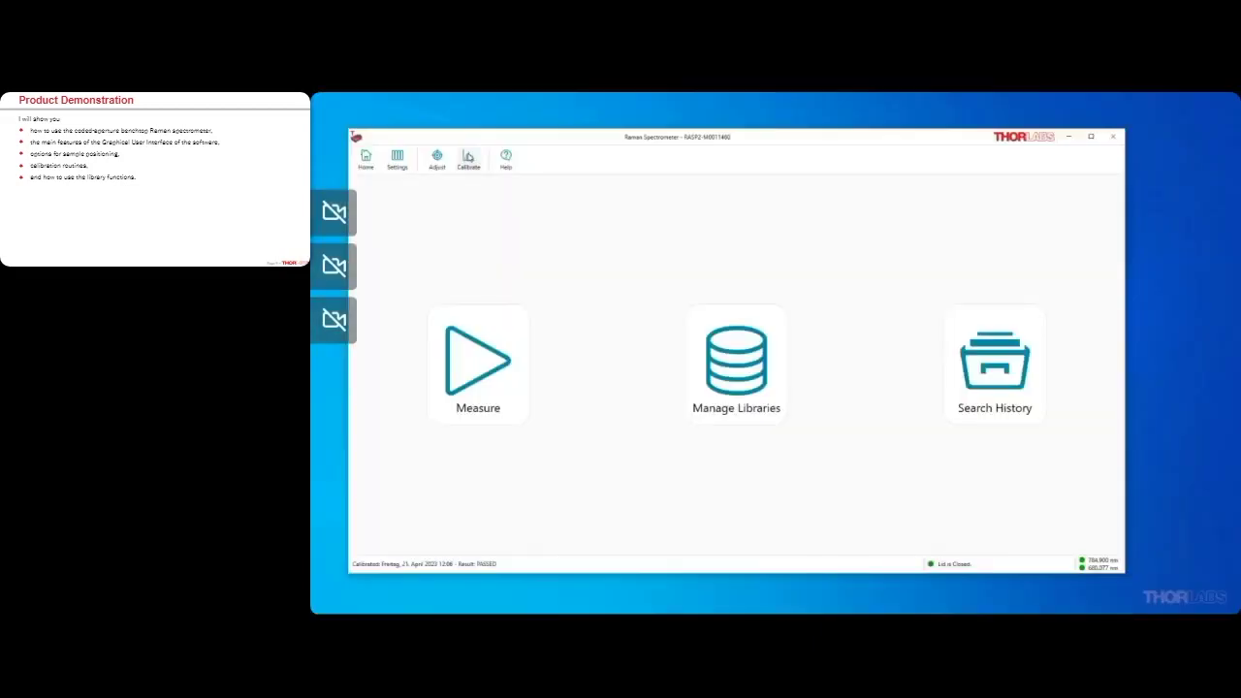
{"action": "left_click", "coordinate": [468, 157]}
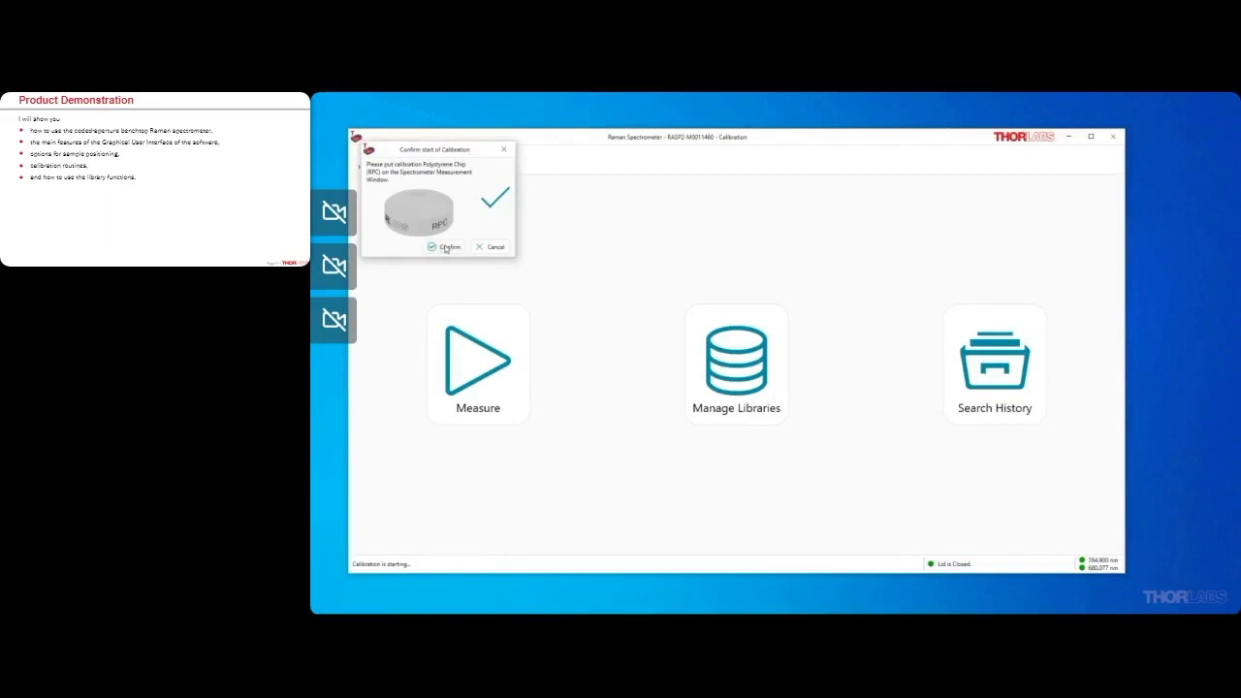
{"action": "left_click", "coordinate": [447, 248]}
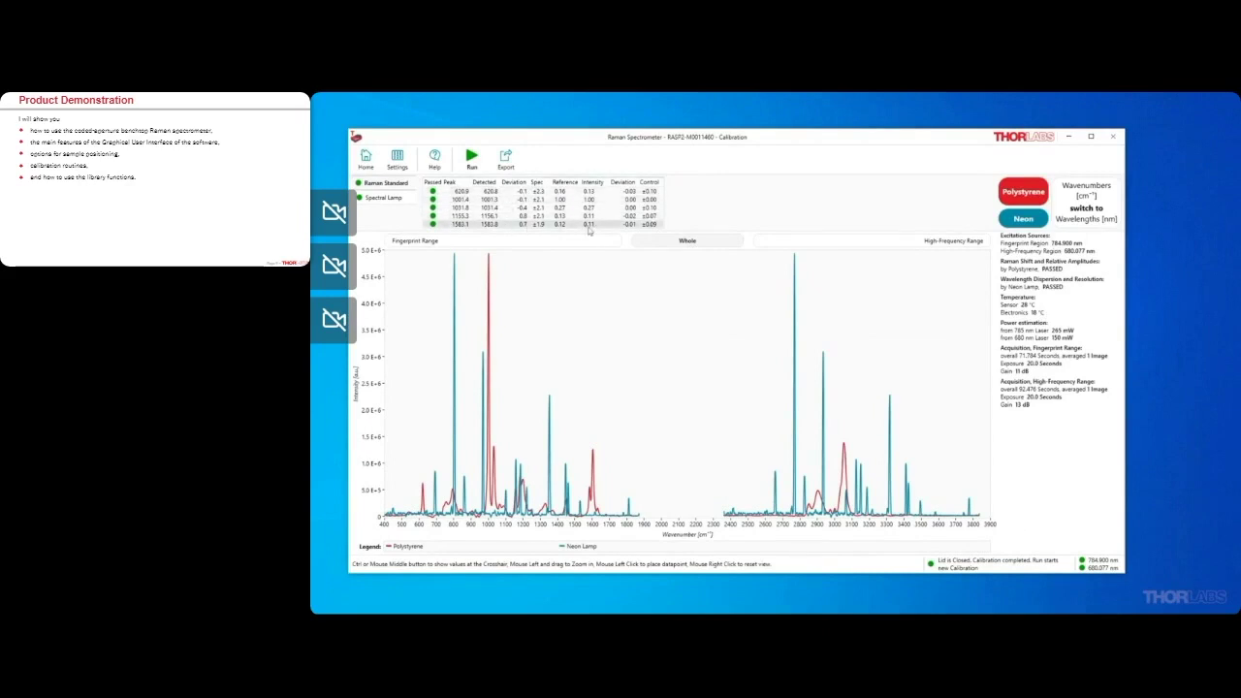
Examine the calibration's Raman standard and spectral lamp results, and its record in the measurement history
{"action": "scroll", "coordinate": [578, 217], "scroll_direction": "down", "scroll_amount": 5}
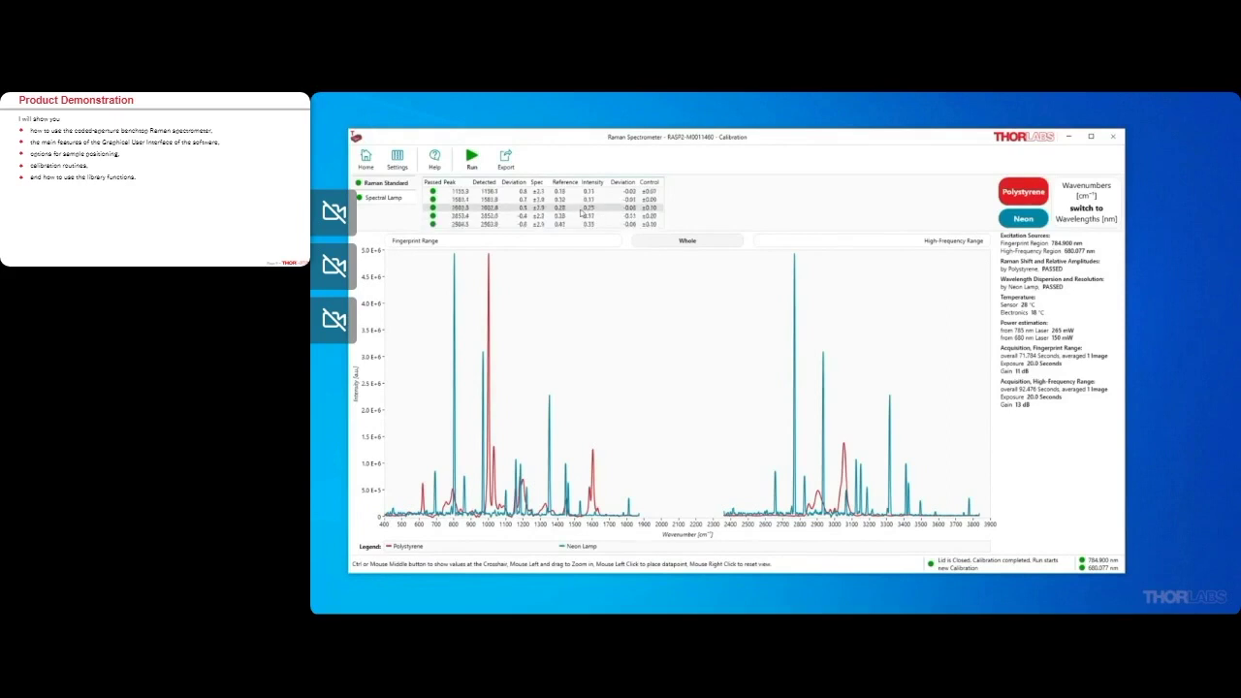
{"action": "scroll", "coordinate": [439, 198], "scroll_direction": "up", "scroll_amount": 5}
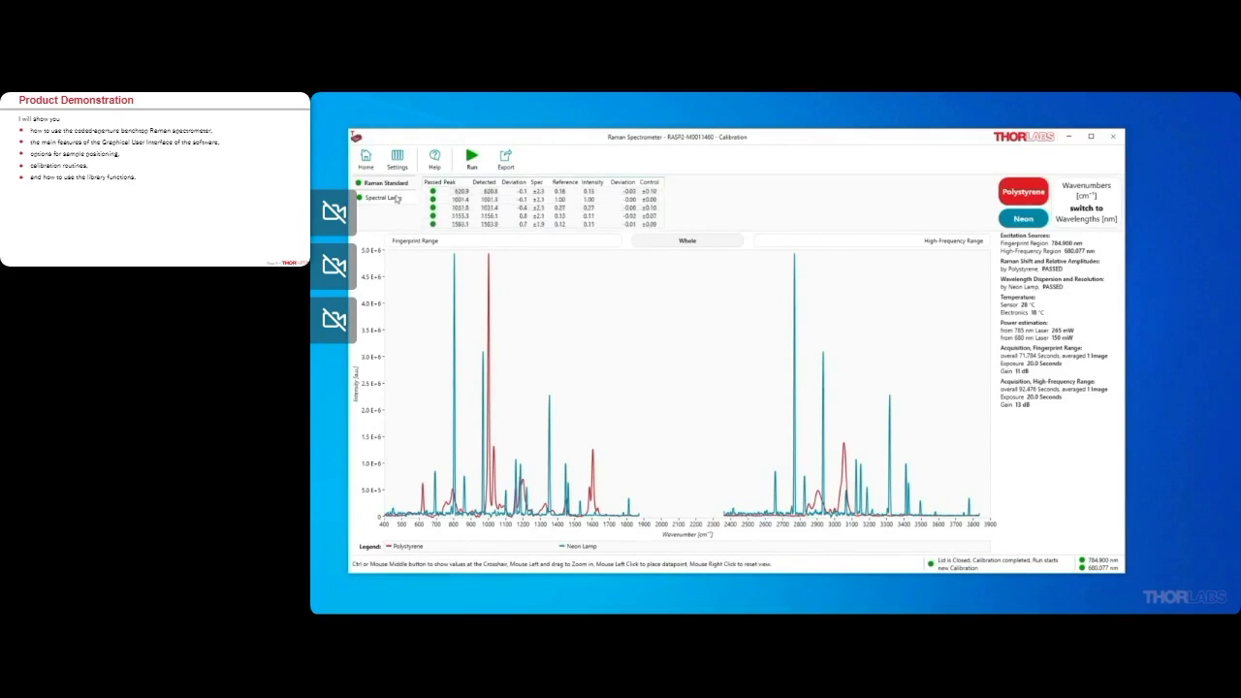
{"action": "left_click", "coordinate": [395, 198]}
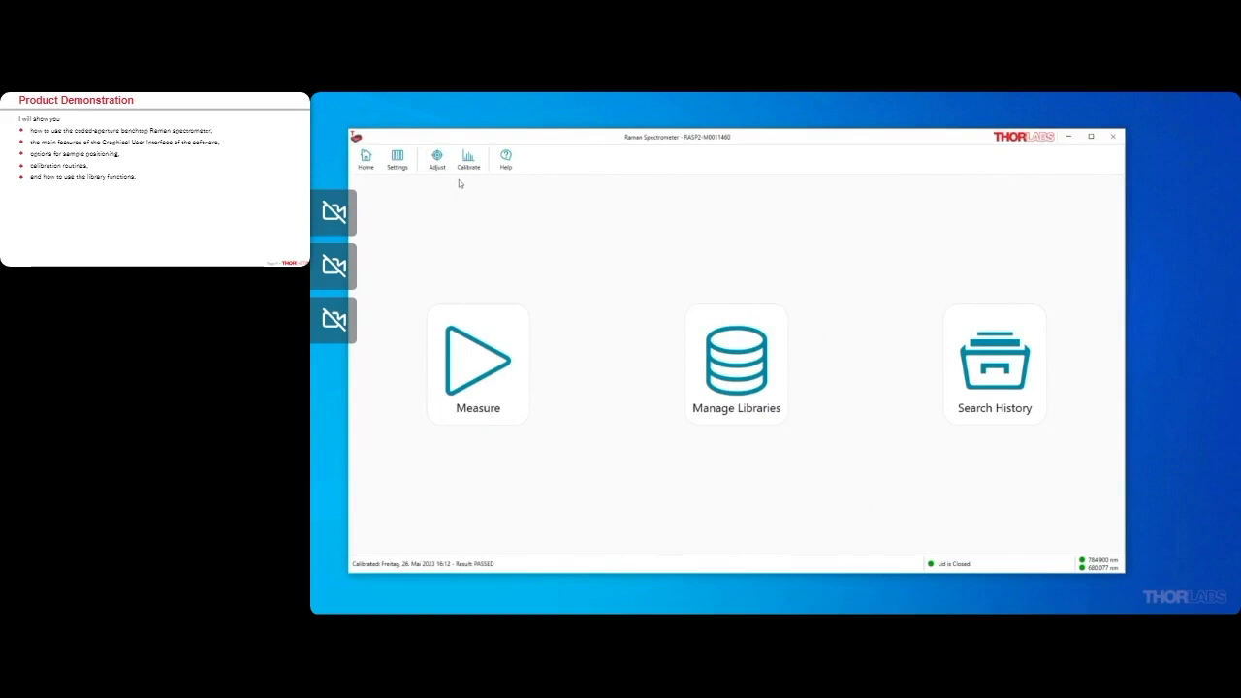
{"action": "left_click", "coordinate": [951, 374]}
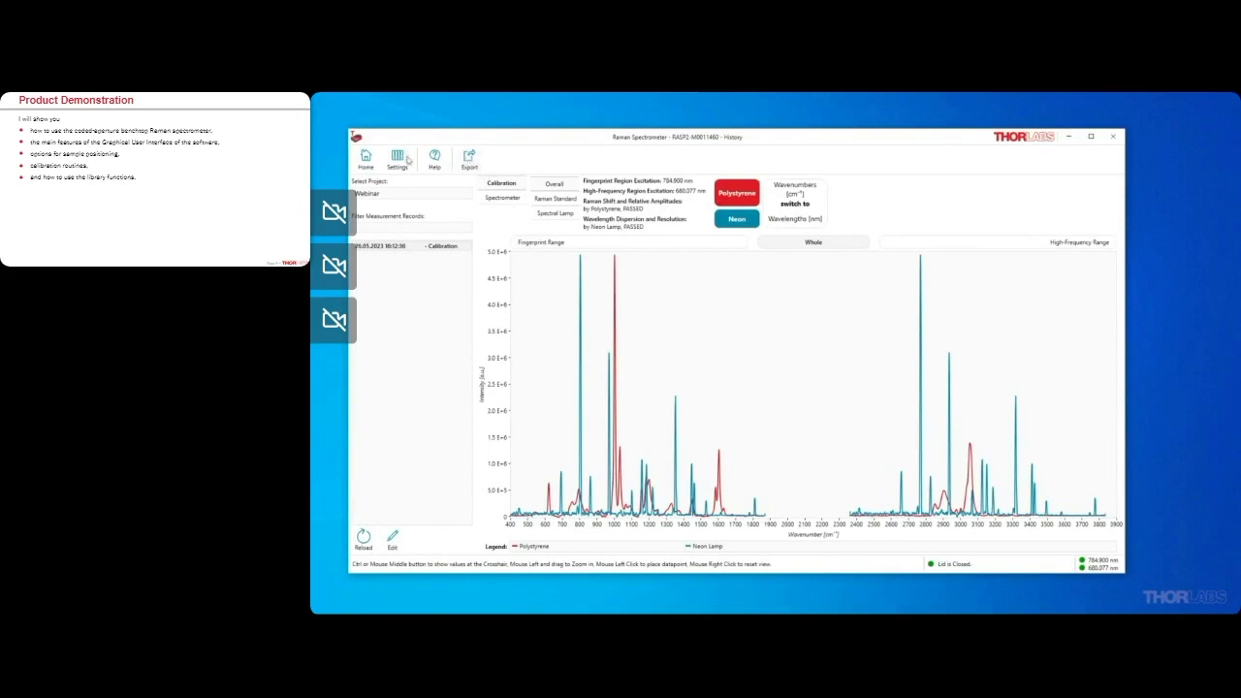
Run a new measurement of the sample on the spectrometer
{"action": "left_click", "coordinate": [368, 161]}
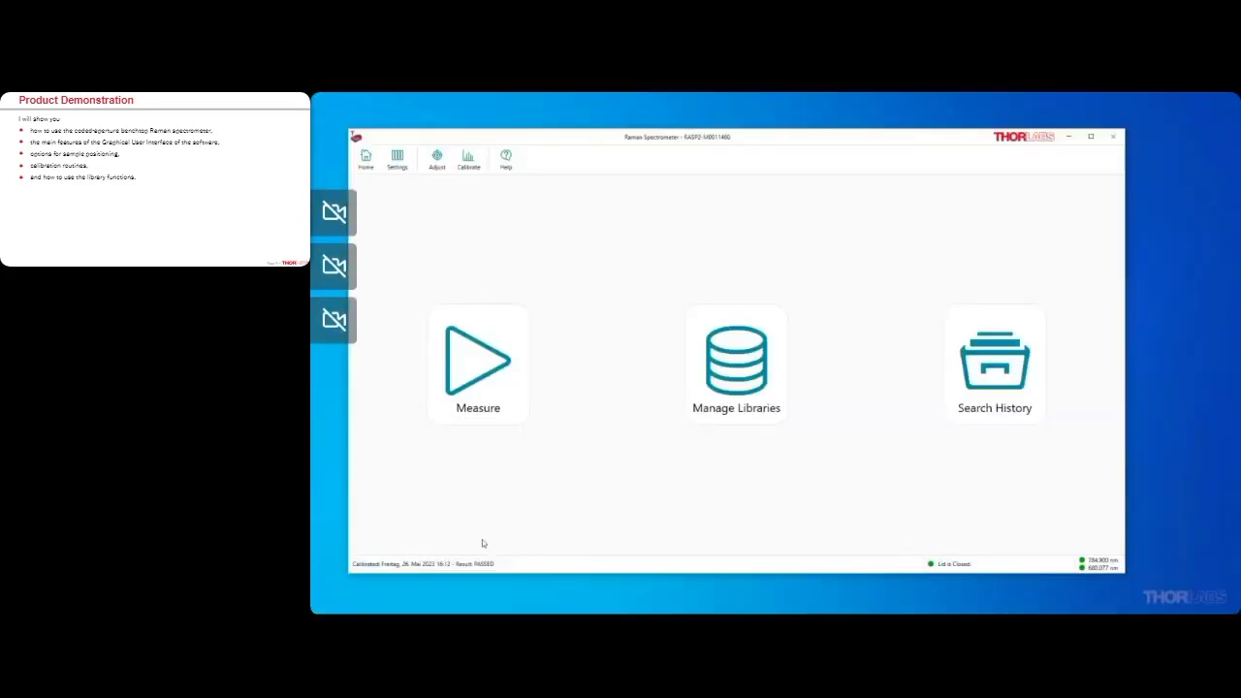
{"action": "left_click", "coordinate": [482, 368]}
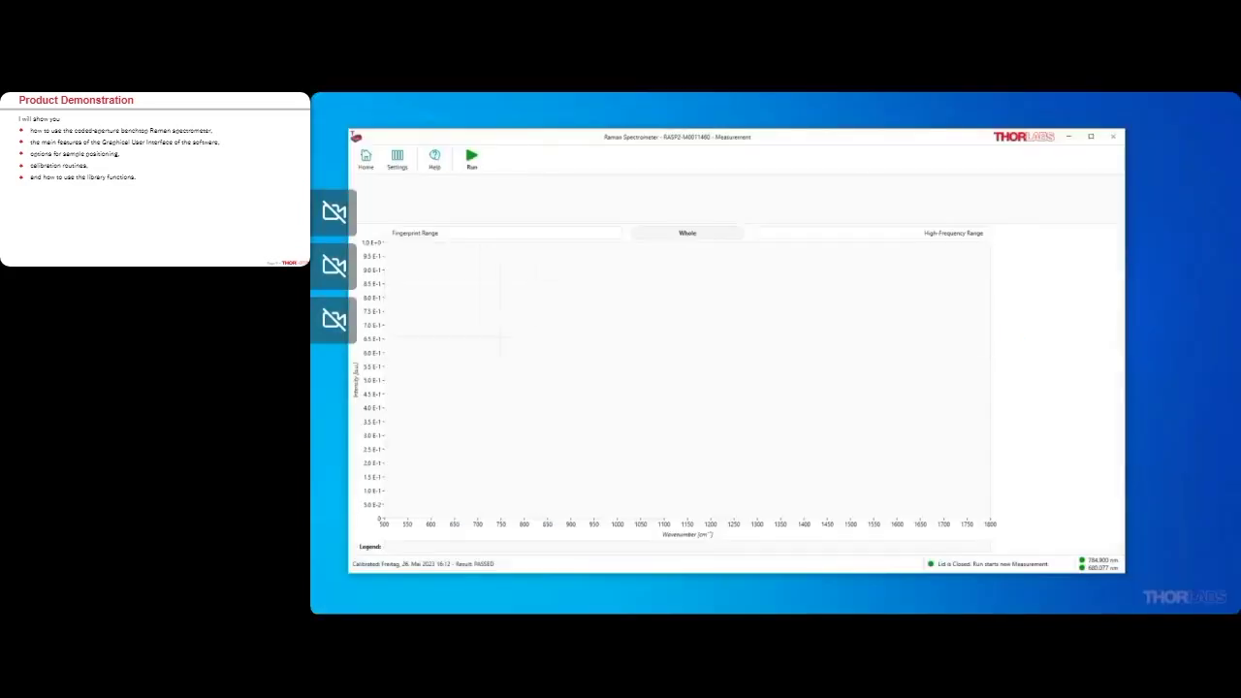
{"action": "left_click", "coordinate": [471, 161]}
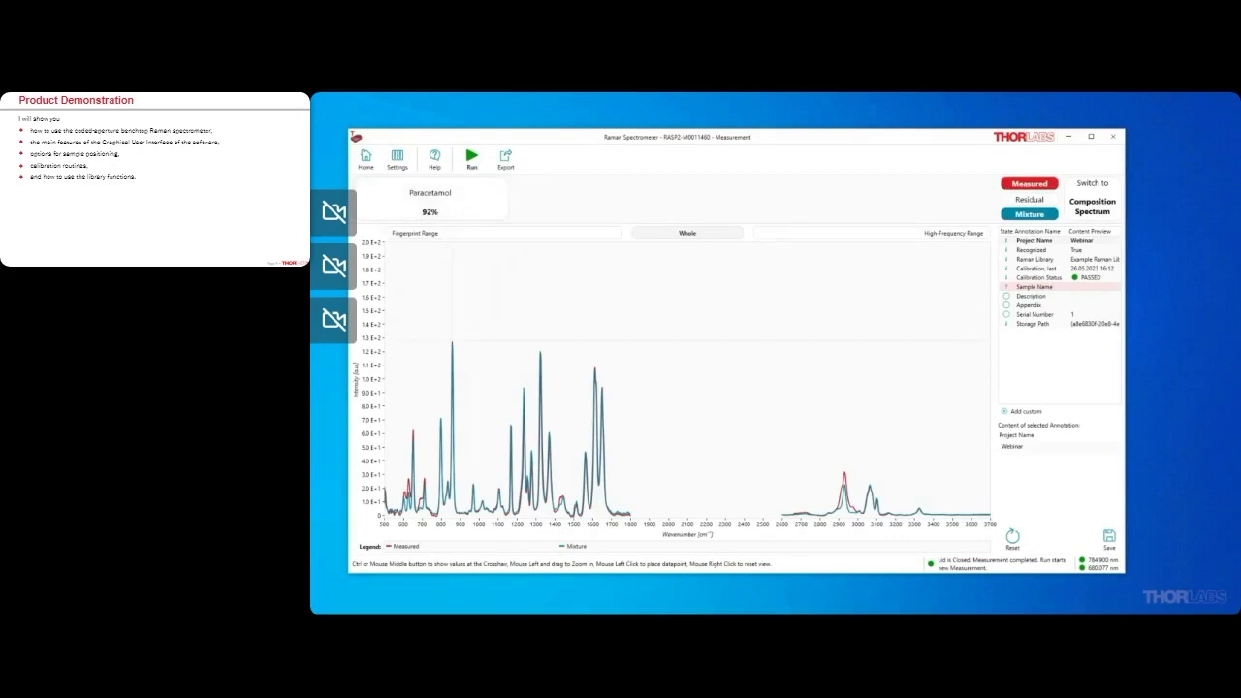
Mark the tallest peak of the measured spectrum, inspect the 1500 to 1700 cm⁻¹ range up close, and restore the full view
{"action": "left_click", "coordinate": [451, 337]}
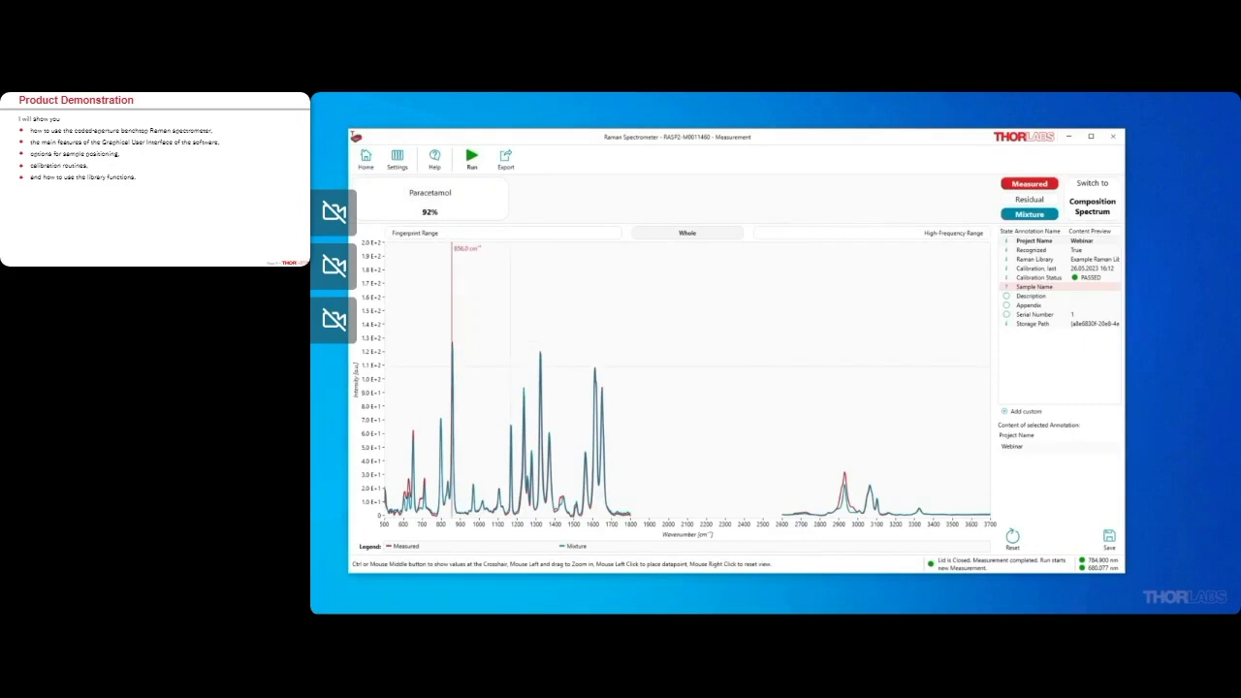
{"action": "key", "text": "ctrl"}
{"action": "left_click_drag", "start_coordinate": [579, 378], "coordinate": [611, 378]}
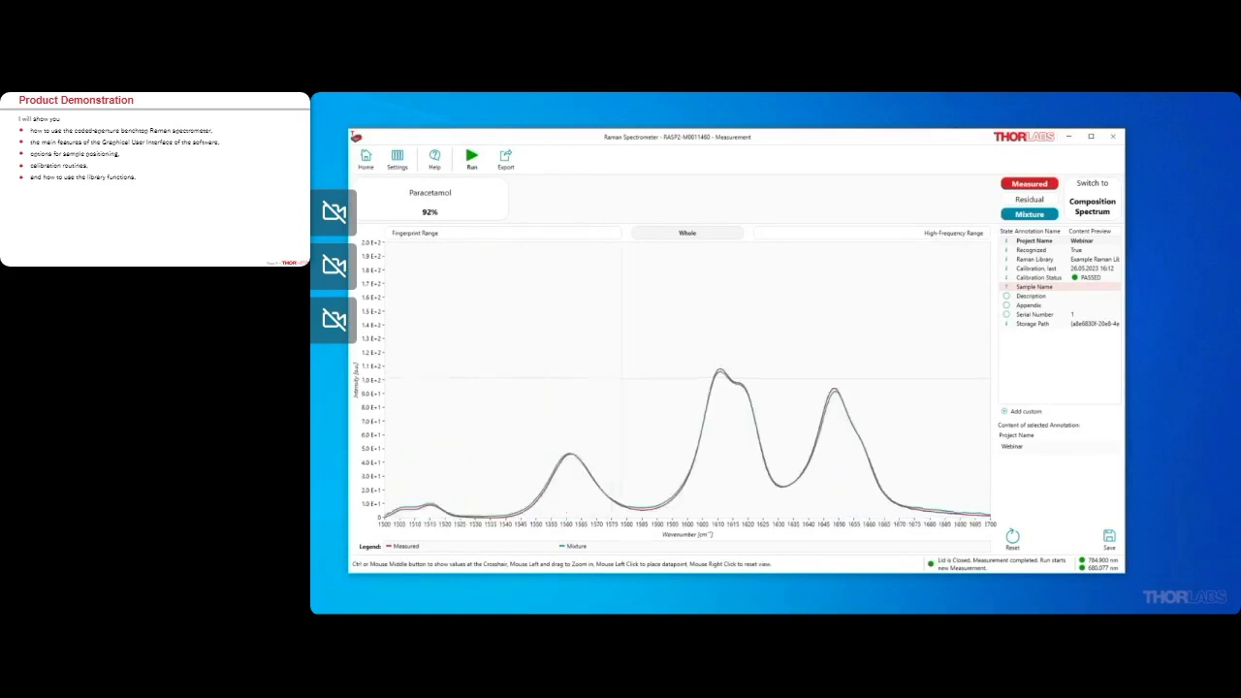
{"action": "key", "text": "ctrl"}
{"action": "right_click", "coordinate": [719, 352]}
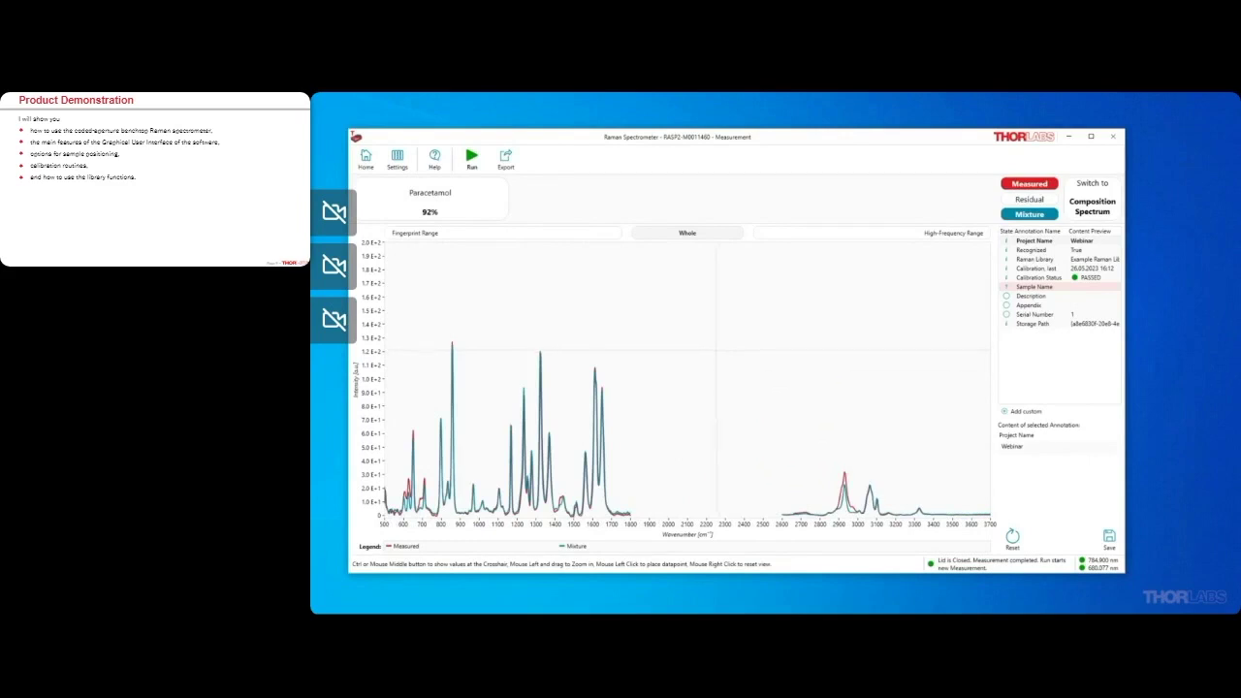
View the spectra of Polyvinyl Chloride (PVC) and Methanol in the Example Raman Library
{"action": "left_click", "coordinate": [367, 161]}
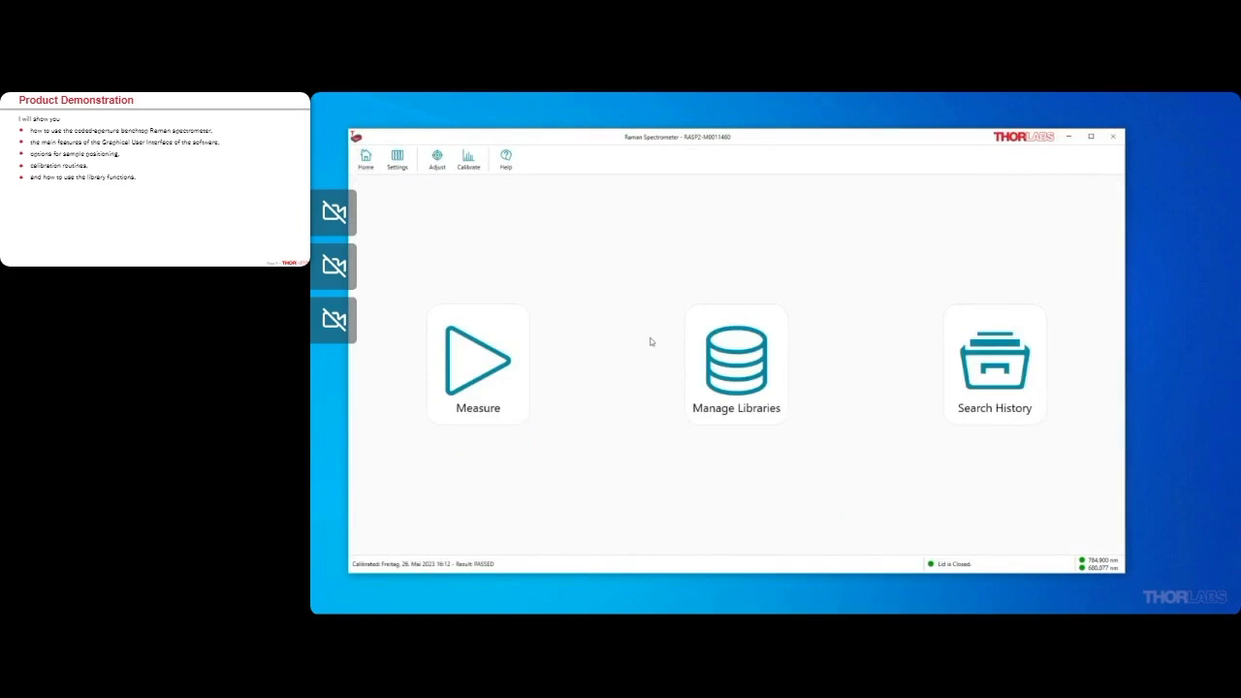
{"action": "left_click", "coordinate": [734, 361]}
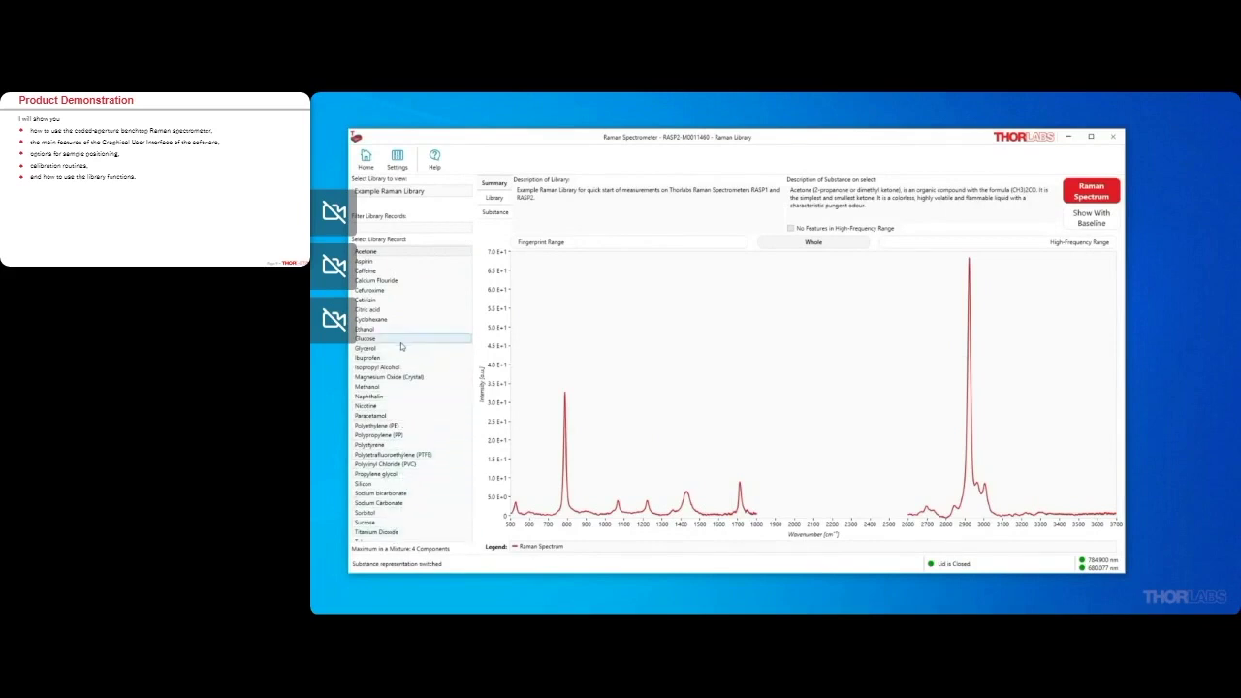
{"action": "left_click", "coordinate": [420, 465]}
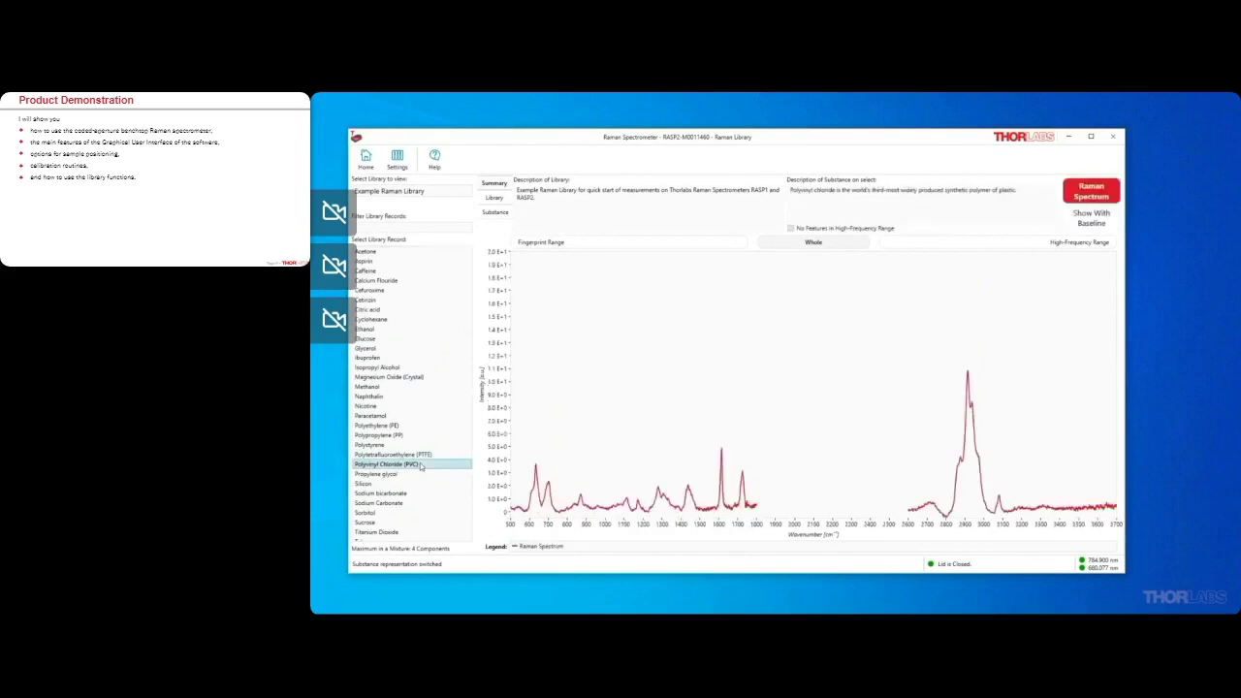
{"action": "left_click", "coordinate": [405, 389]}
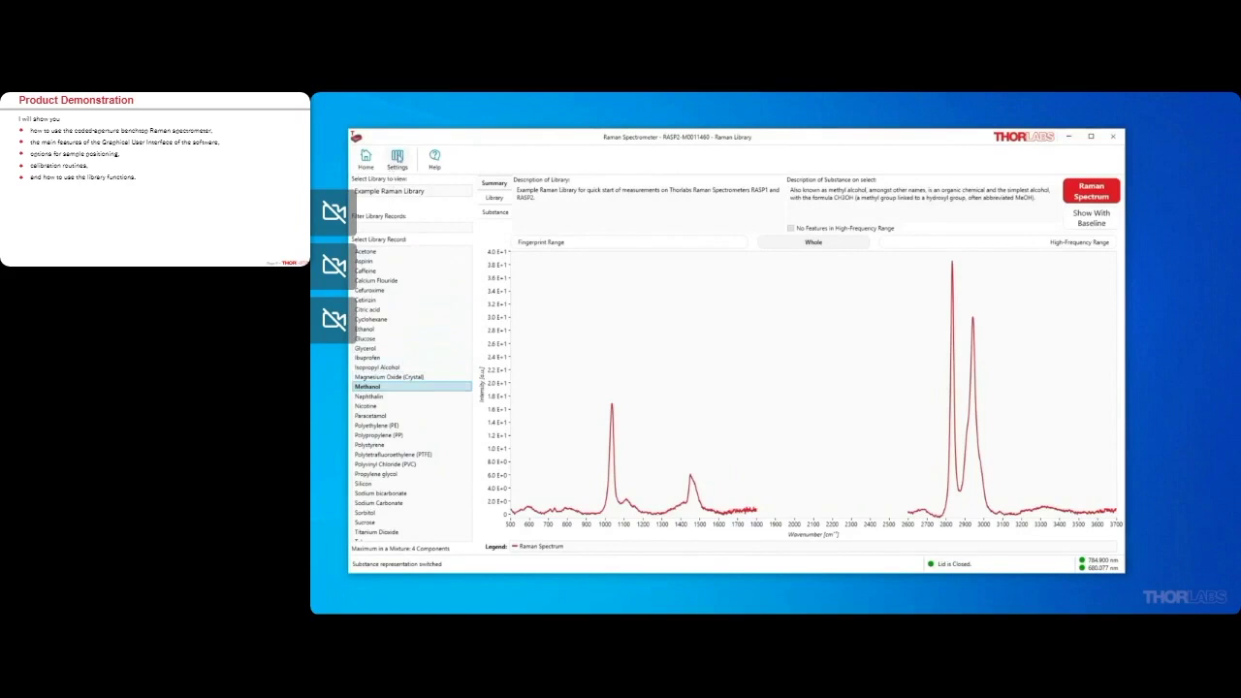
Enable editing of custom Raman libraries in the software settings
{"action": "left_click", "coordinate": [398, 158]}
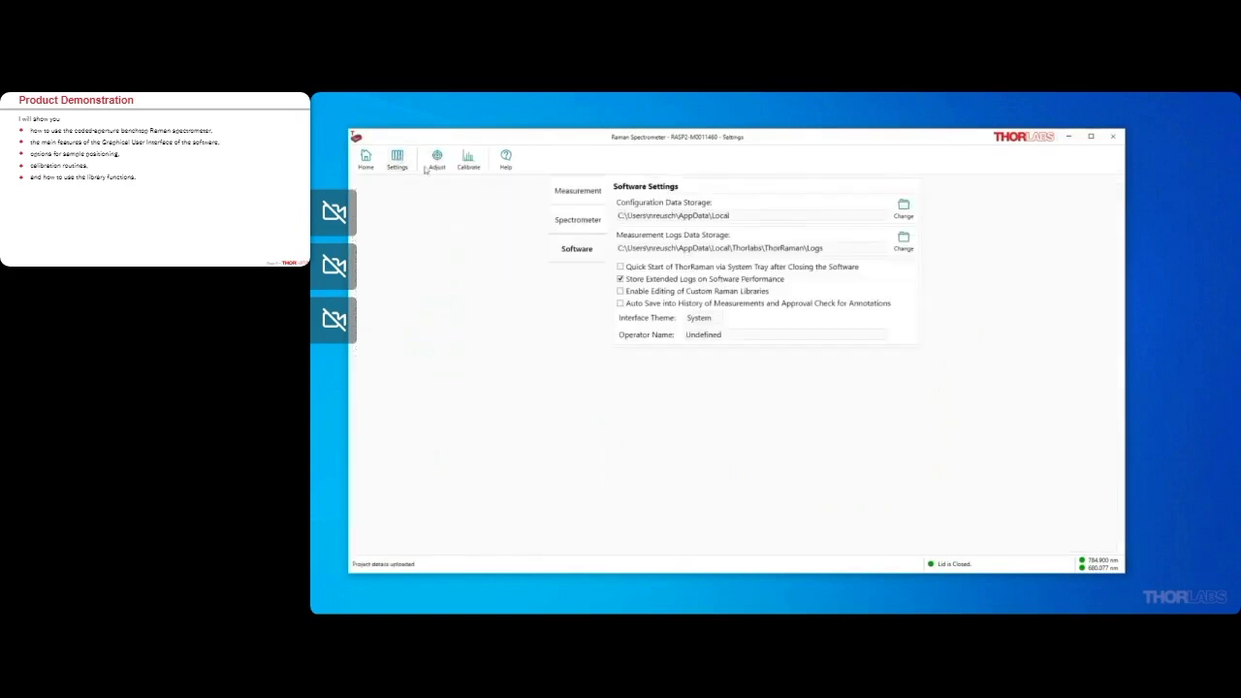
{"action": "left_click", "coordinate": [572, 194]}
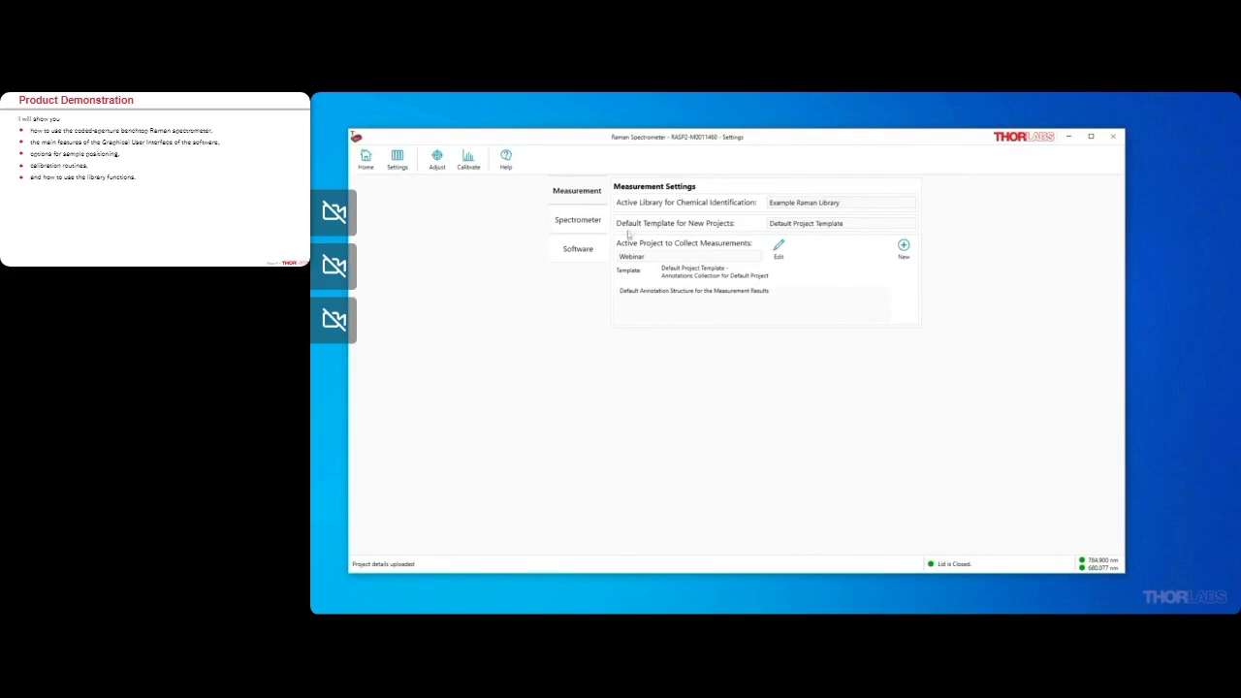
{"action": "left_click", "coordinate": [598, 248]}
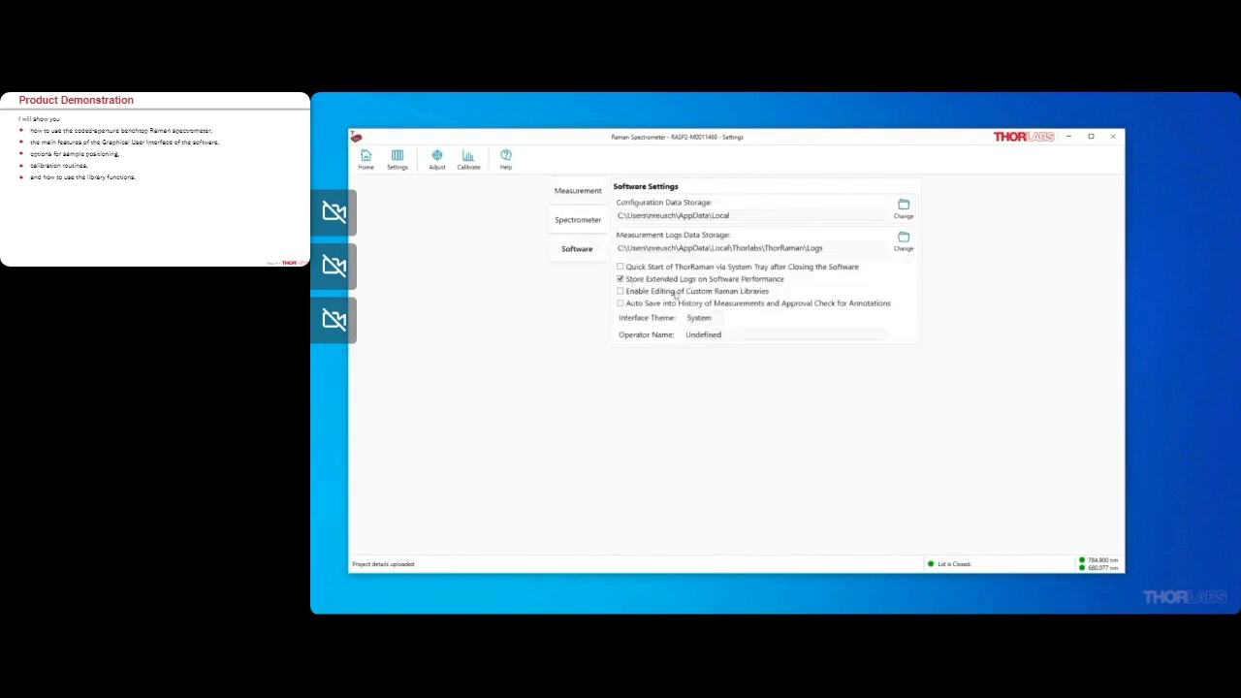
{"action": "left_click", "coordinate": [620, 292]}
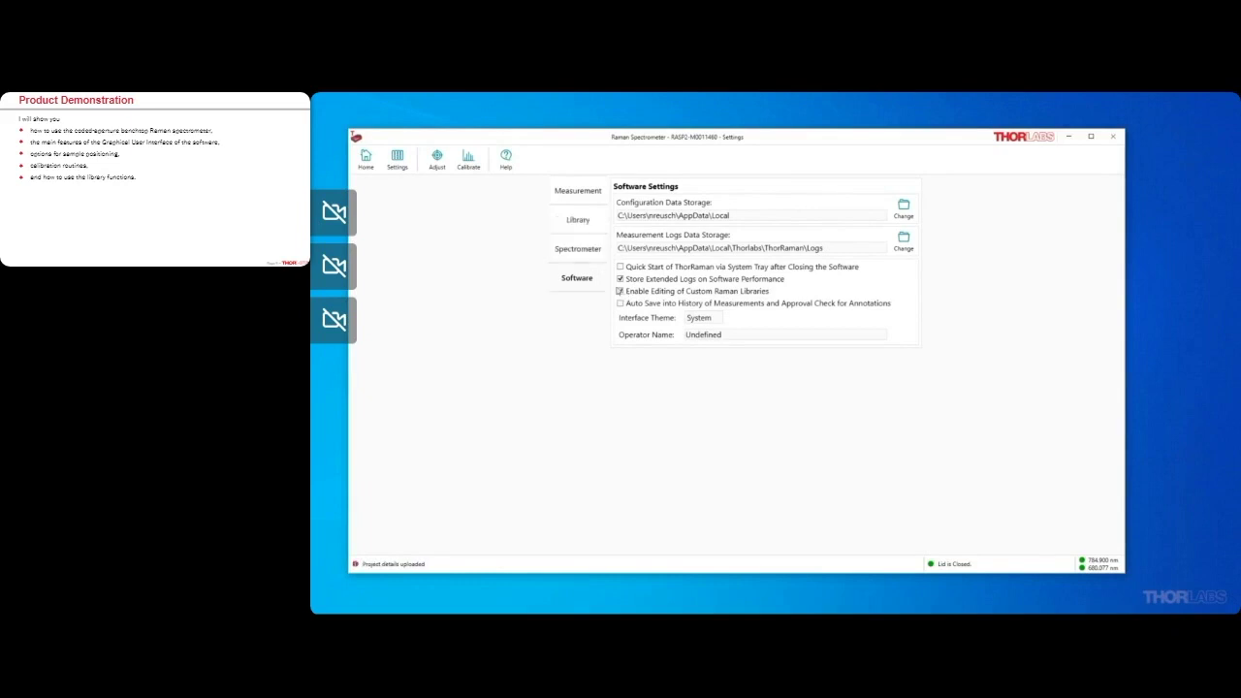
Start a new custom library with Library Template for libraries and Substance Template for substances as defaults
{"action": "left_click", "coordinate": [596, 221]}
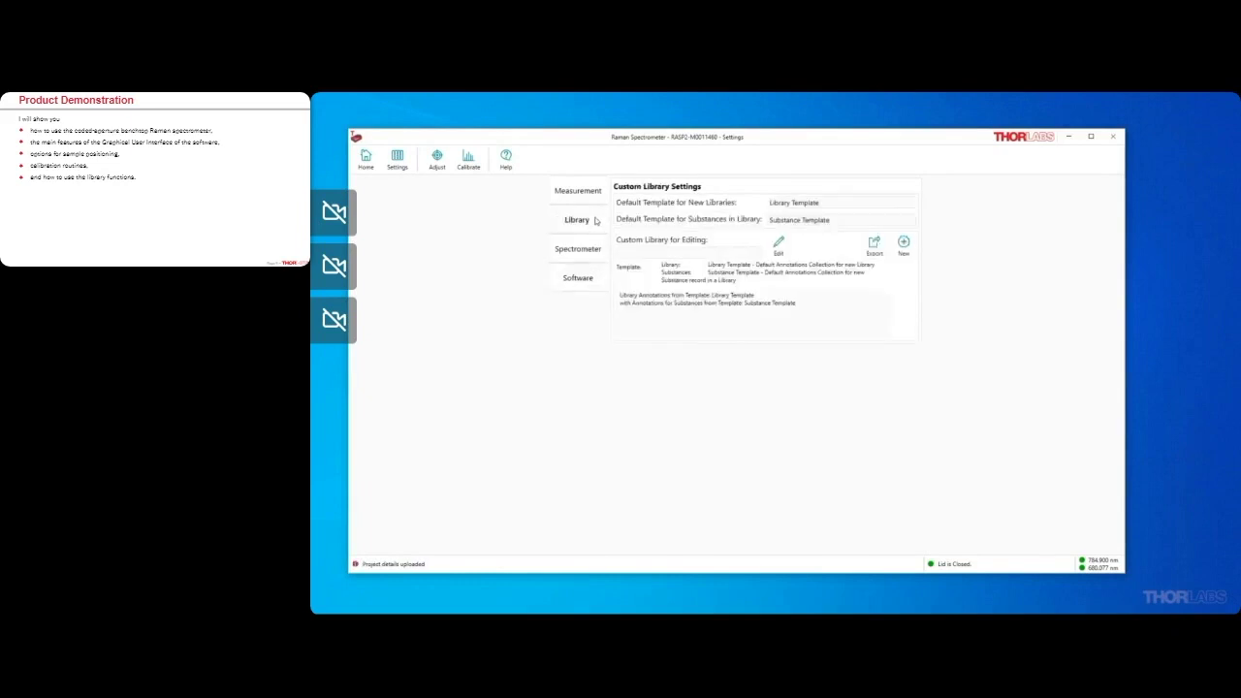
{"action": "left_click", "coordinate": [827, 206]}
{"action": "left_click", "coordinate": [829, 206]}
{"action": "left_click", "coordinate": [843, 222]}
{"action": "left_click", "coordinate": [843, 224]}
{"action": "left_click", "coordinate": [904, 244]}
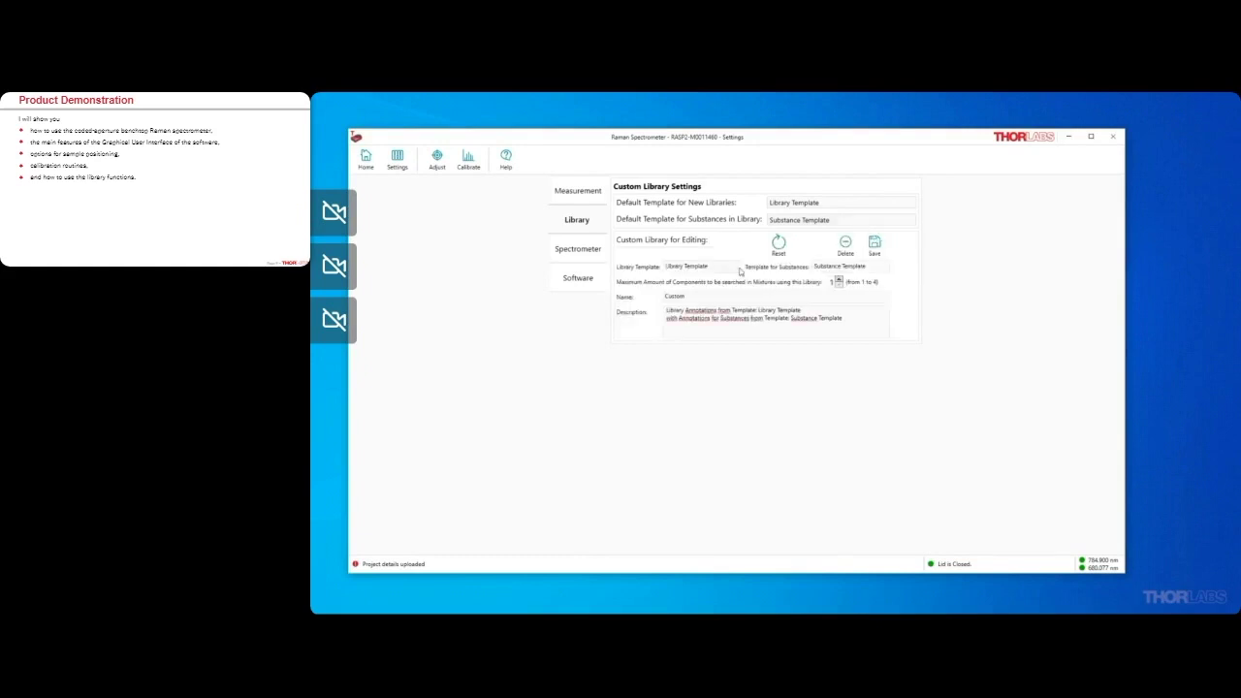
Name the custom library Webinar, raise its maximum number of mixture components, and save it
{"action": "double_click", "coordinate": [720, 296]}
{"action": "type", "text": "Webinar"}
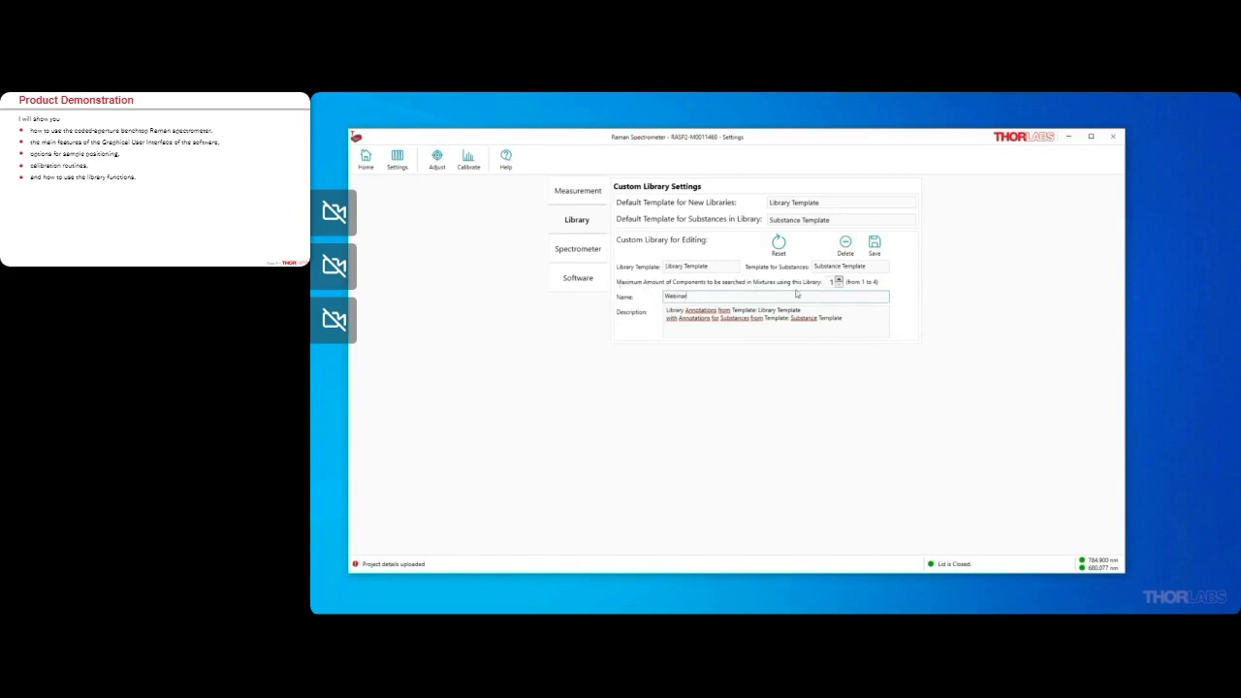
{"action": "left_click", "coordinate": [839, 280]}
{"action": "left_click", "coordinate": [838, 279]}
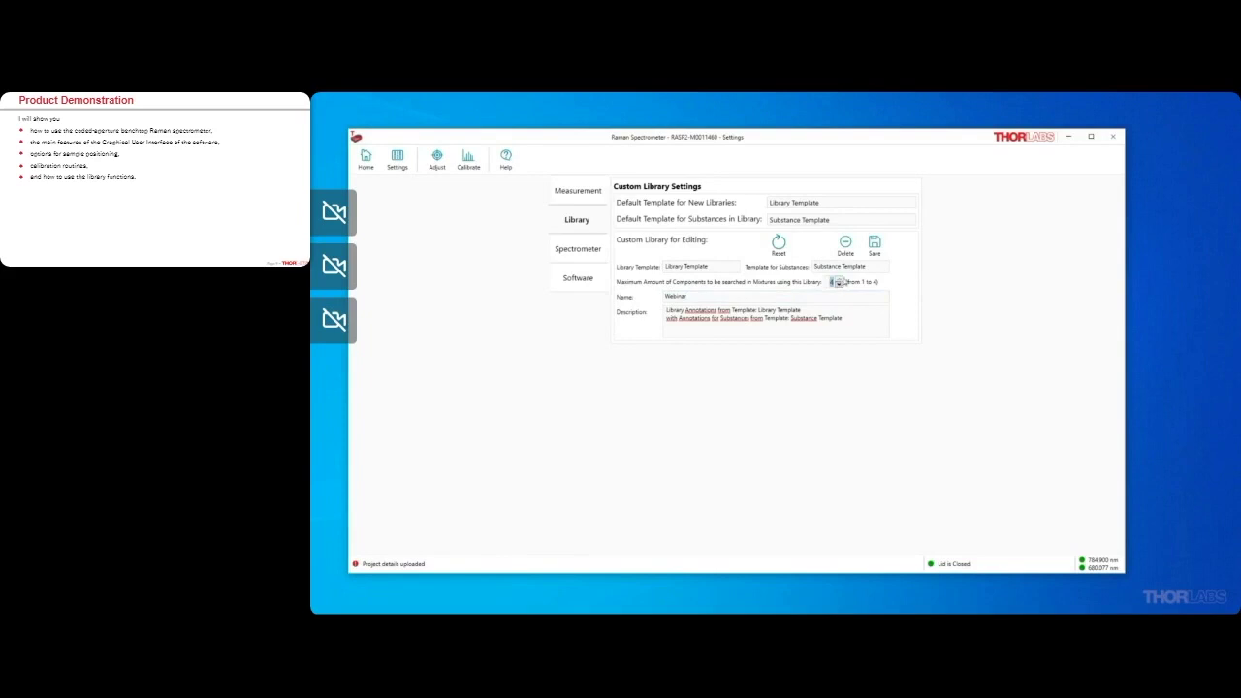
{"action": "left_click", "coordinate": [874, 242]}
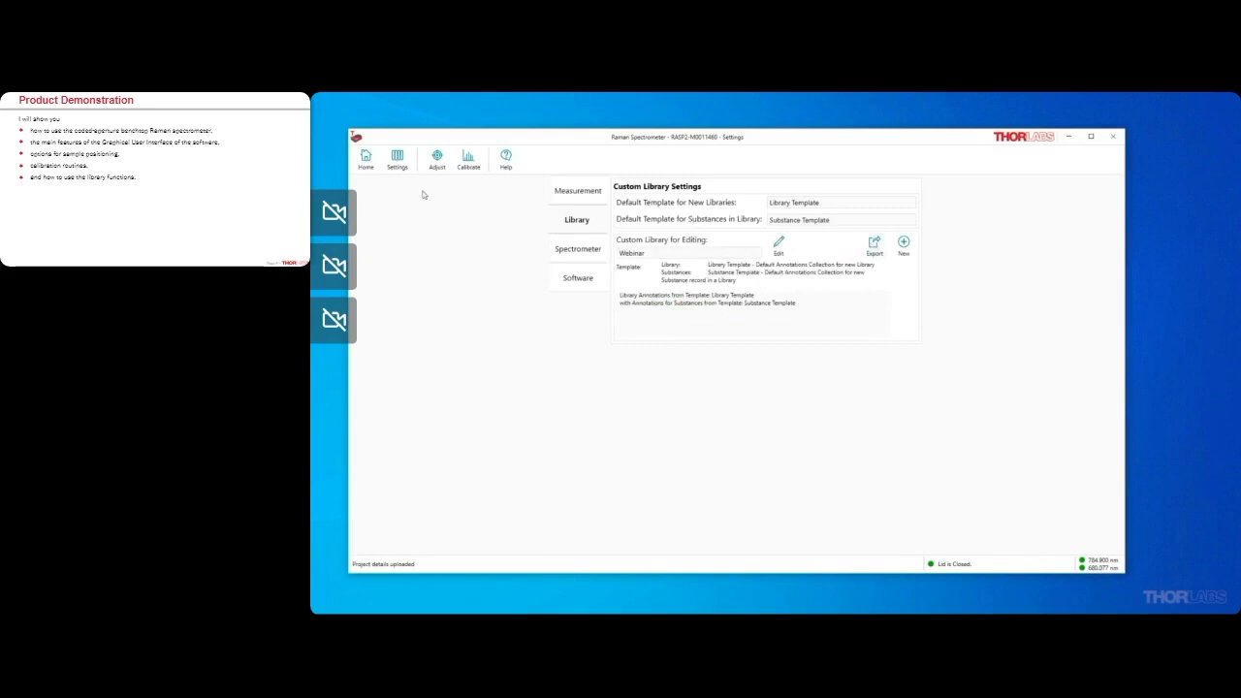
Start a measurement for a new substance record in the Webinar custom library
{"action": "left_click", "coordinate": [366, 161]}
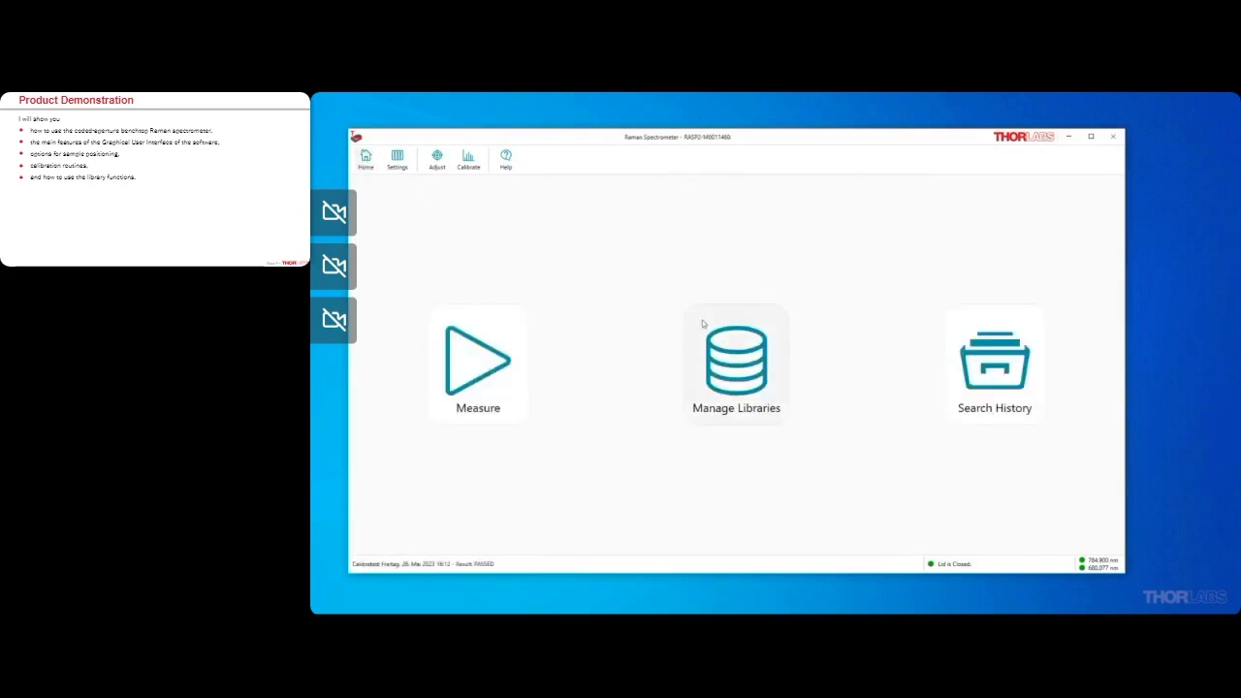
{"action": "left_click", "coordinate": [728, 342]}
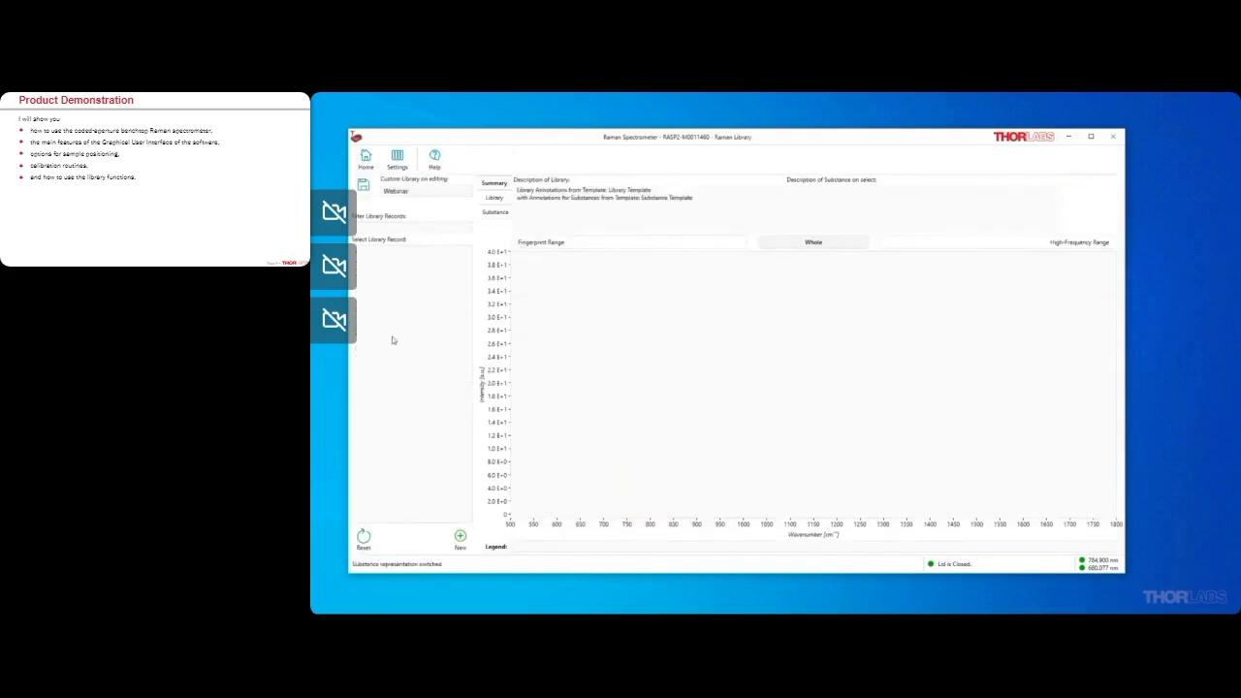
{"action": "left_click", "coordinate": [462, 539]}
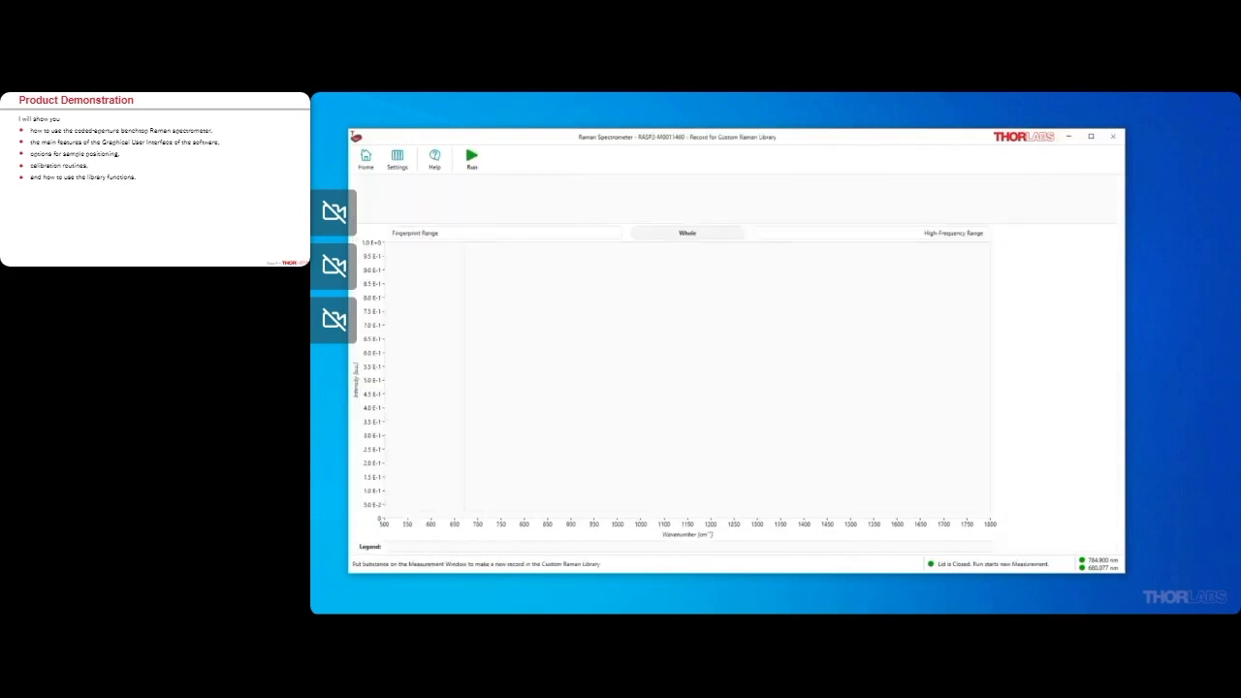
{"action": "left_click", "coordinate": [472, 171]}
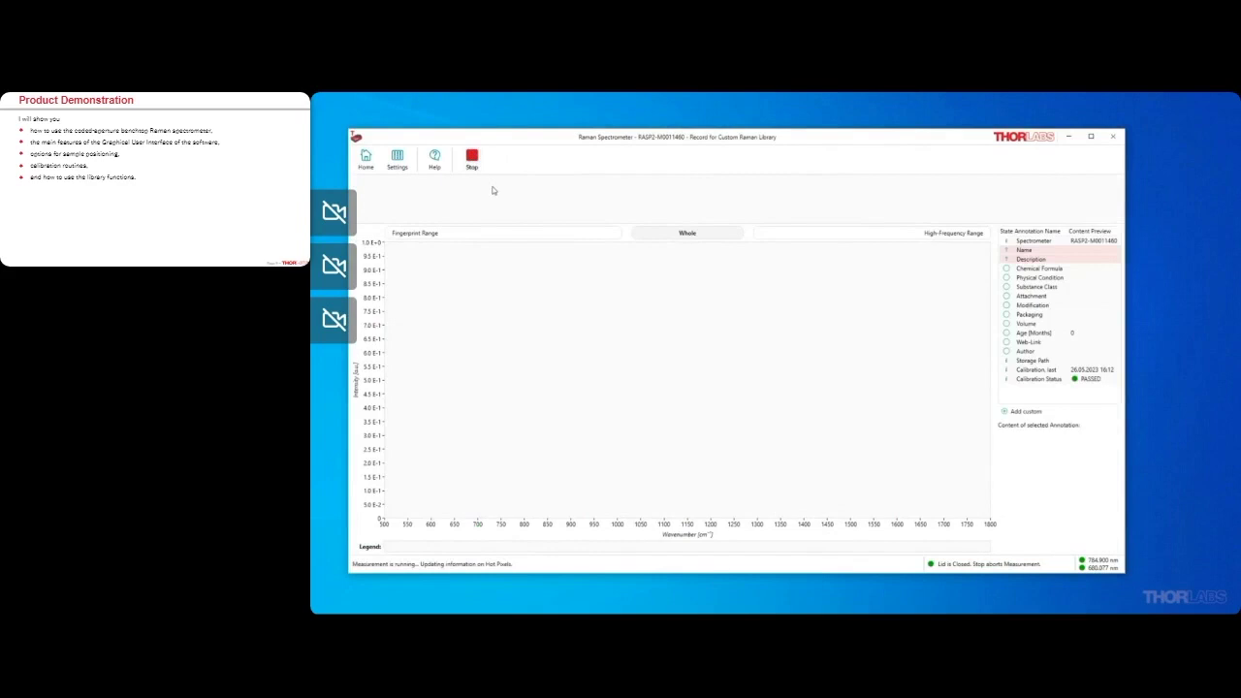
Annotate the new substance record with the name Paracetamol and the description "Test for Webinar"
{"action": "left_click", "coordinate": [1078, 251]}
{"action": "type", "text": "Paracet"}
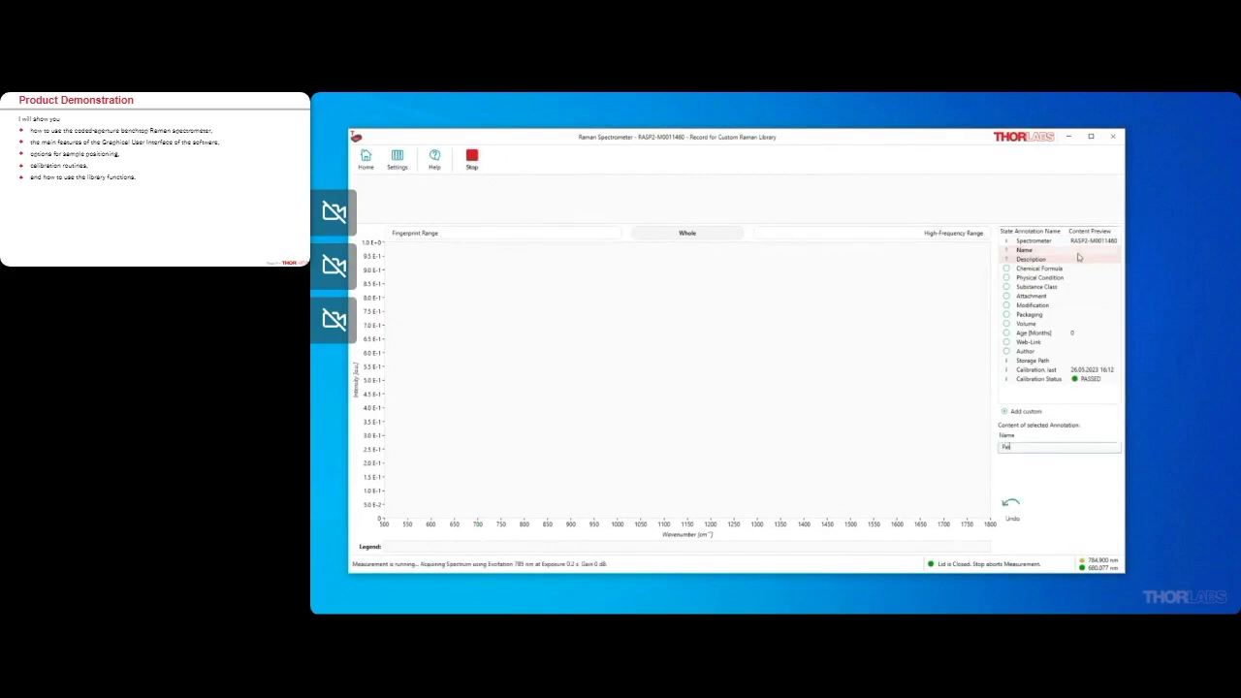
{"action": "type", "text": "amol"}
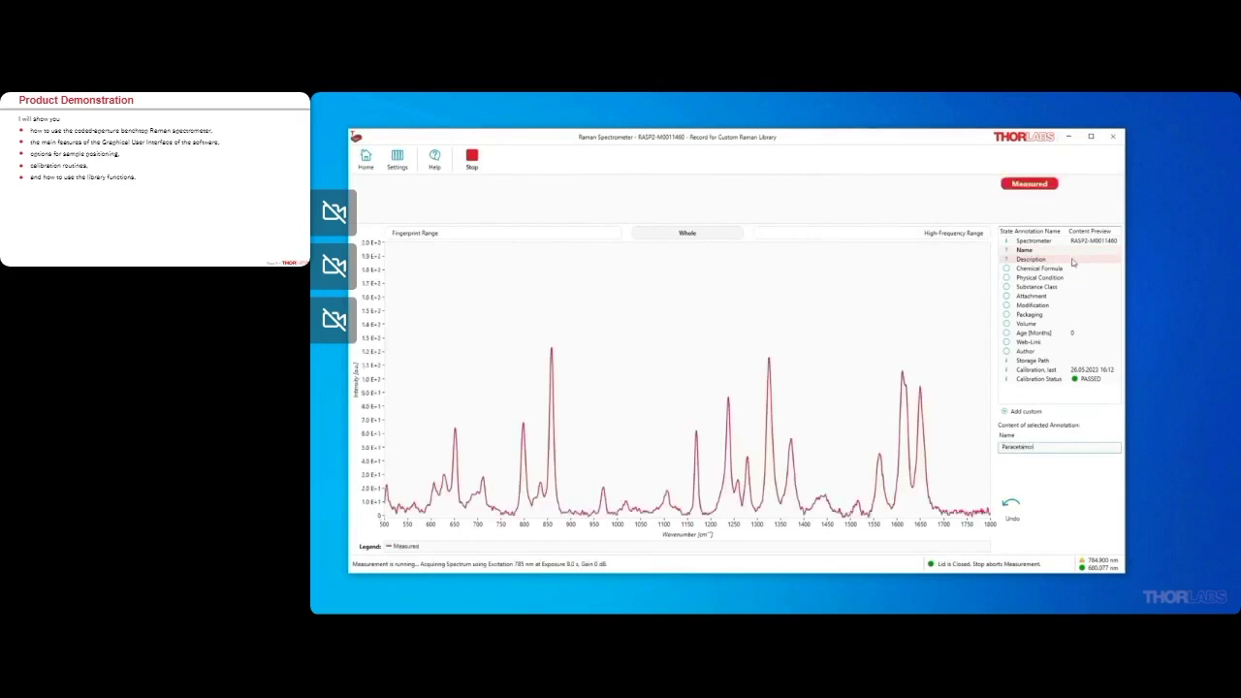
{"action": "left_click", "coordinate": [1082, 262]}
{"action": "type", "text": "Test for Webinar"}
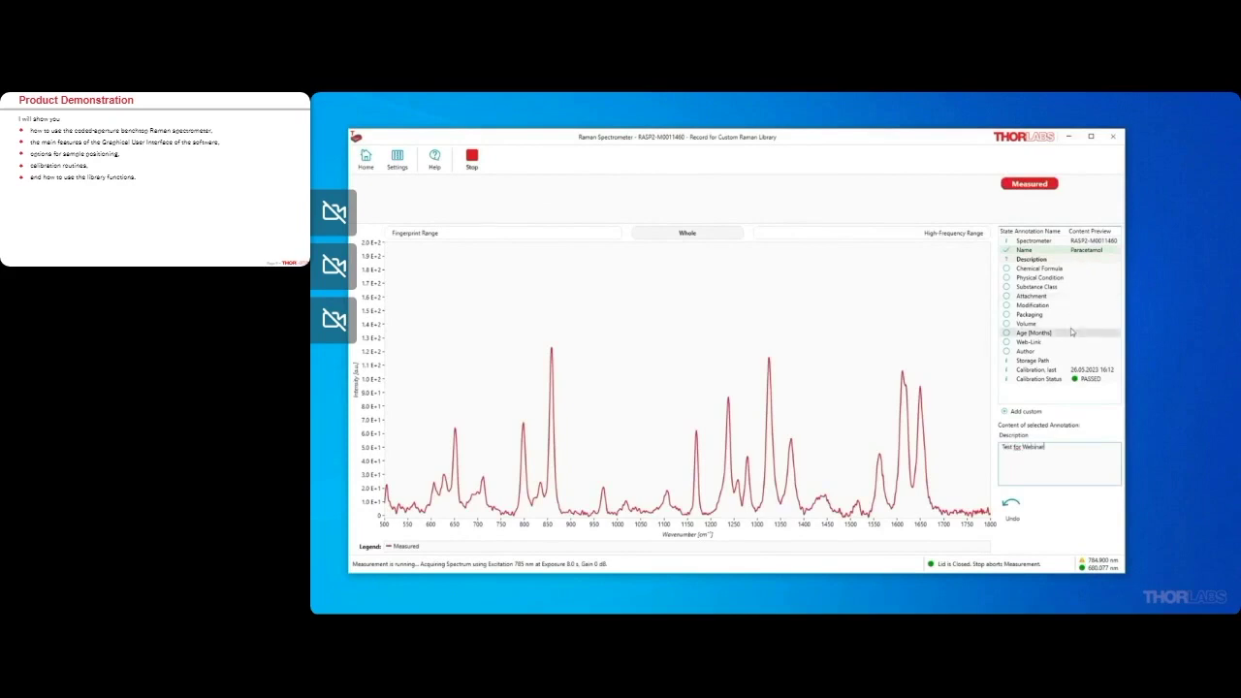
{"action": "left_click", "coordinate": [1095, 252]}
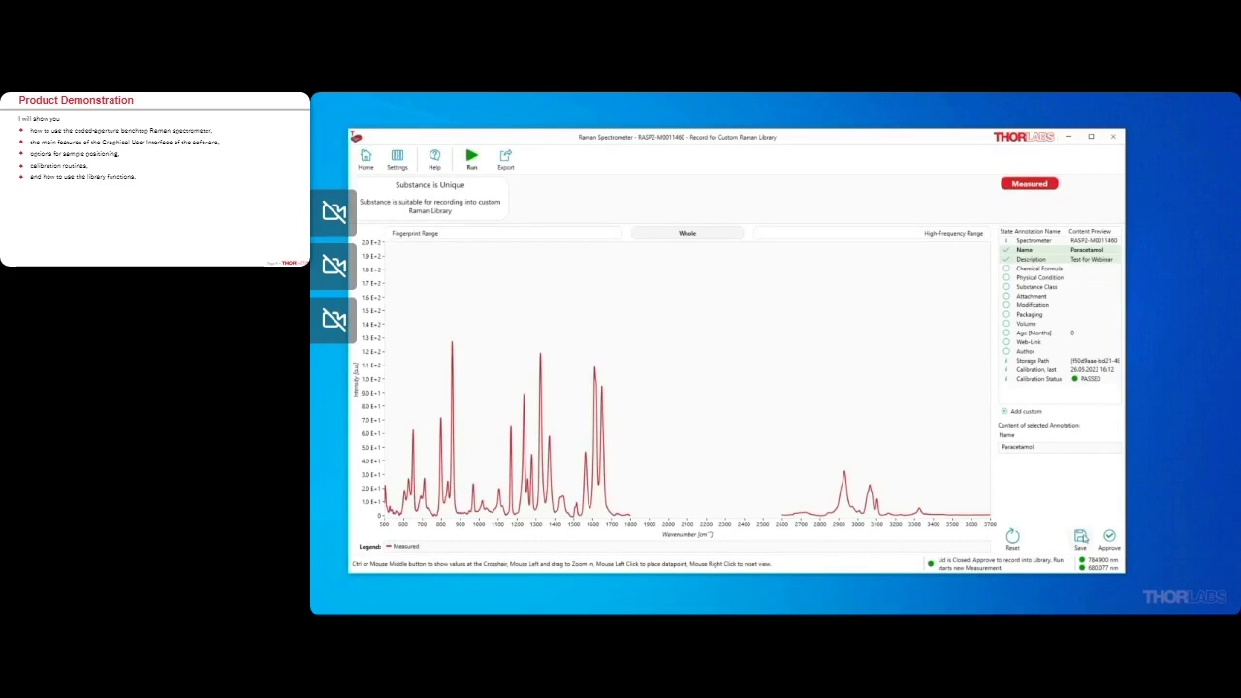
Save the annotated Paracetamol substance record and approve it into the Webinar custom library
{"action": "left_click", "coordinate": [1082, 536]}
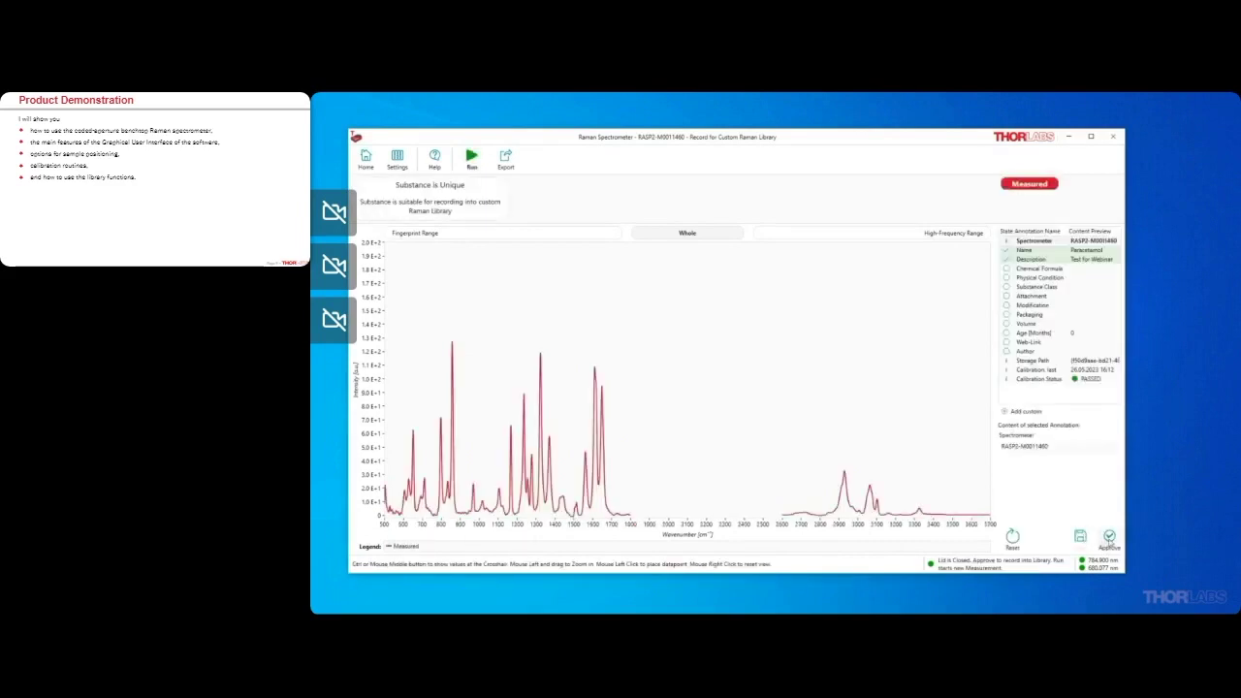
{"action": "left_click", "coordinate": [1109, 537]}
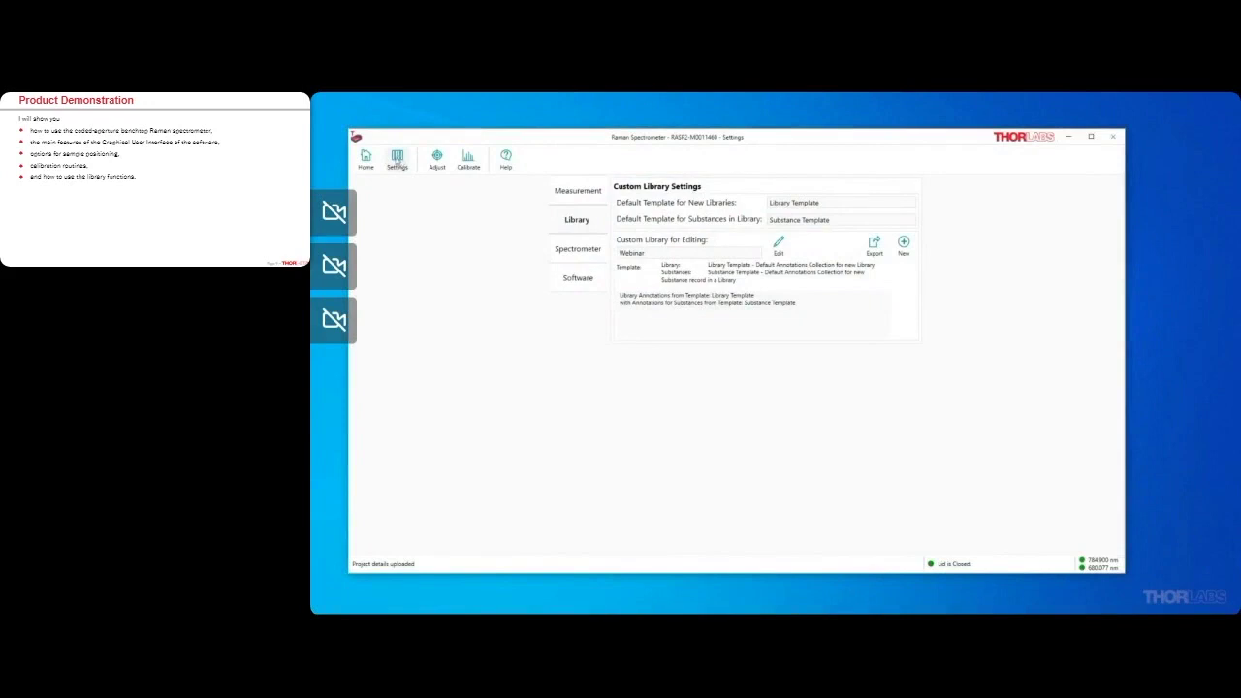
Disable the second excitation source (Laser 680 nm) in the spectrometer settings and return to the start screen
{"action": "left_click", "coordinate": [591, 248]}
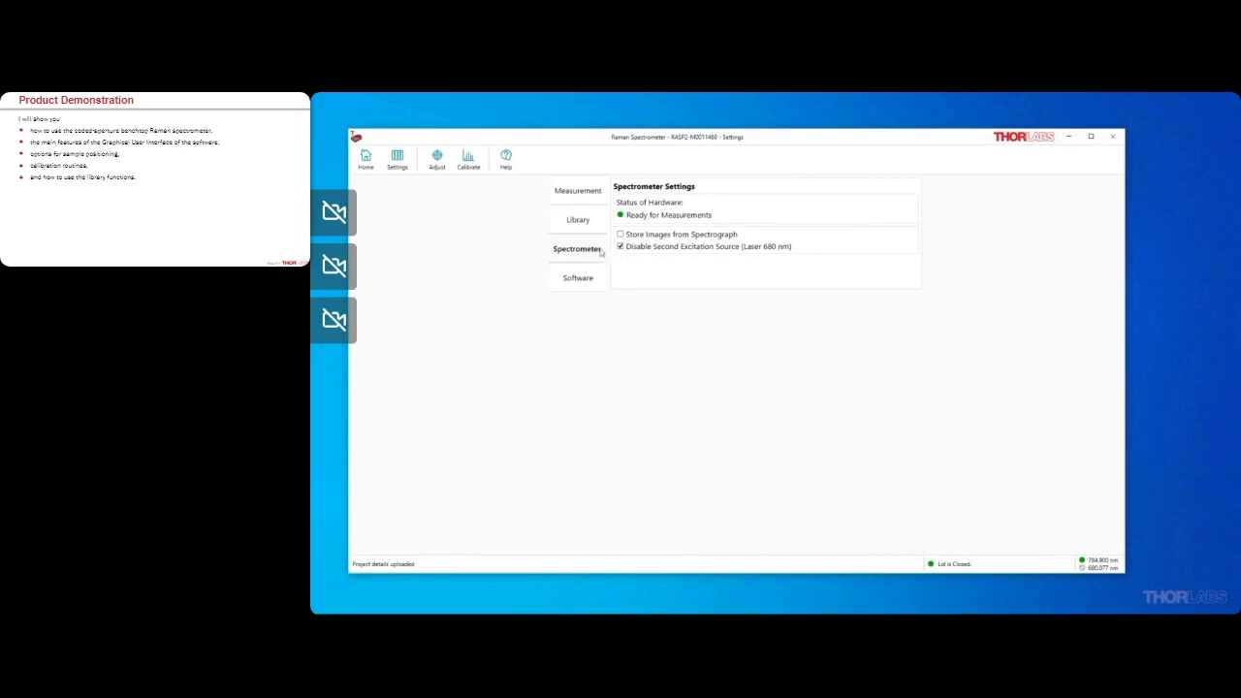
{"action": "left_click", "coordinate": [362, 161]}
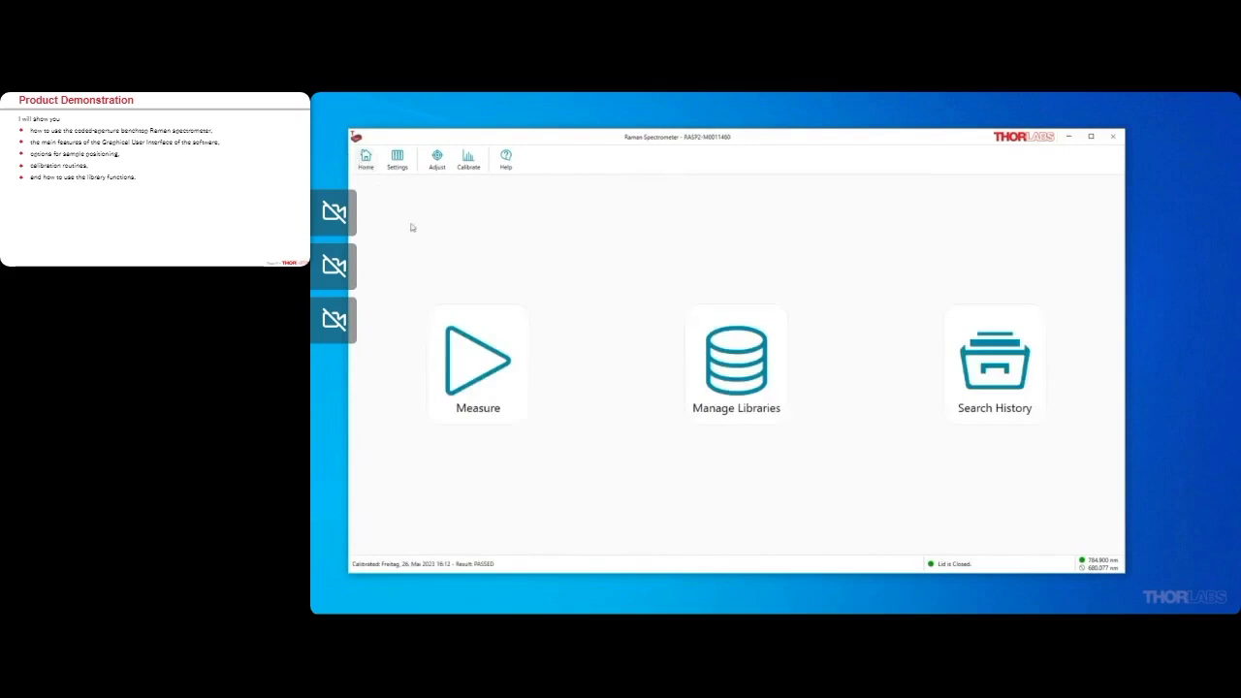
Run a new sample measurement in the Webinar project and save the measurement
{"action": "left_click", "coordinate": [470, 346]}
{"action": "left_click", "coordinate": [475, 157]}
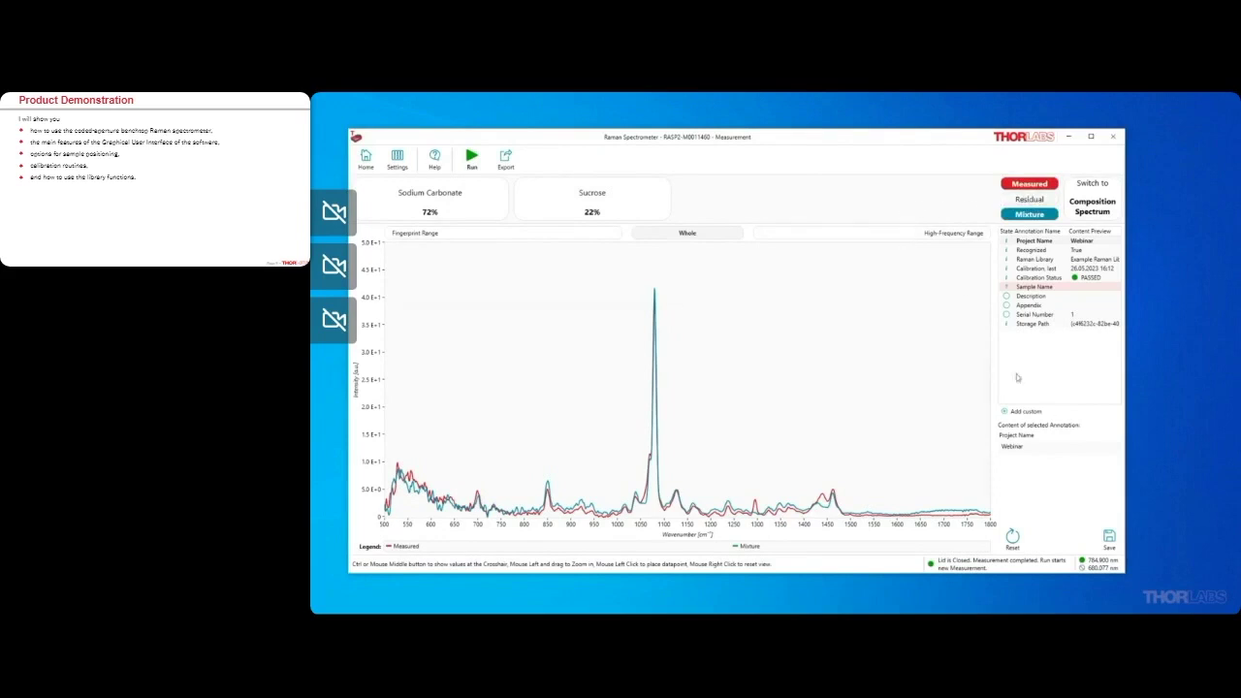
{"action": "left_click", "coordinate": [1110, 538]}
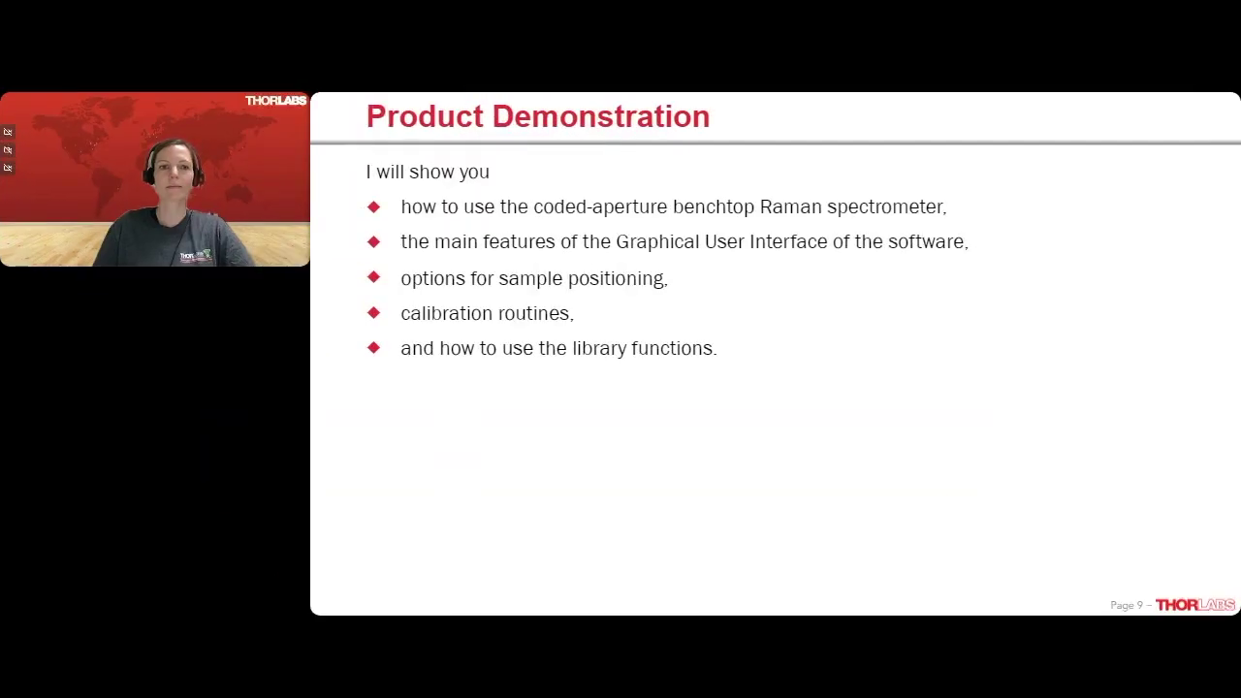
{"action": "key", "text": "Right"}
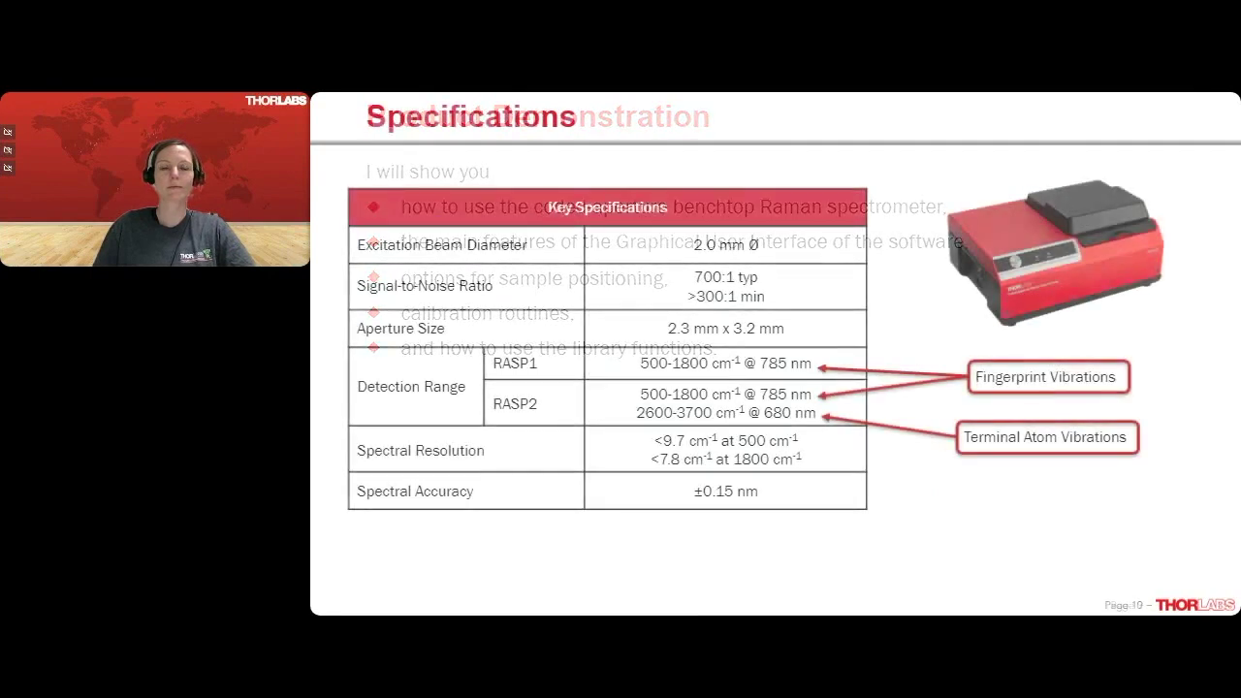